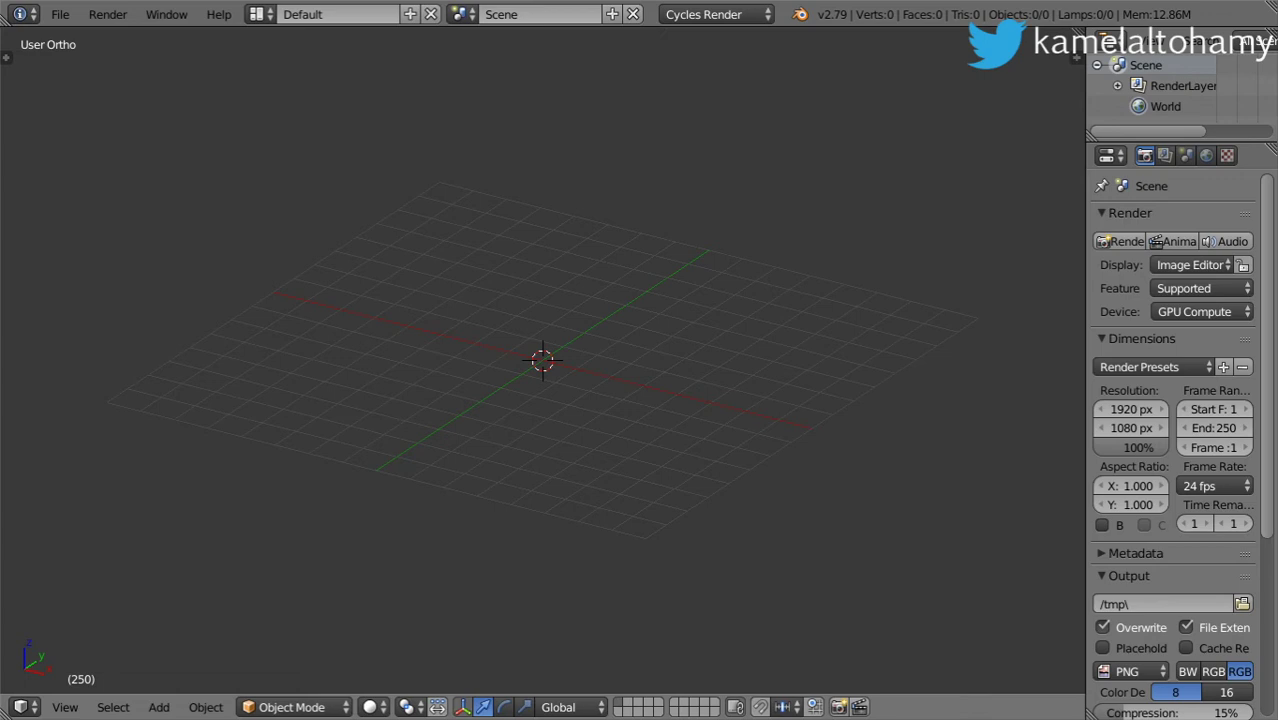
Add a plane mesh to the scene, then delete it
{"action": "key", "text": "shift+a"}
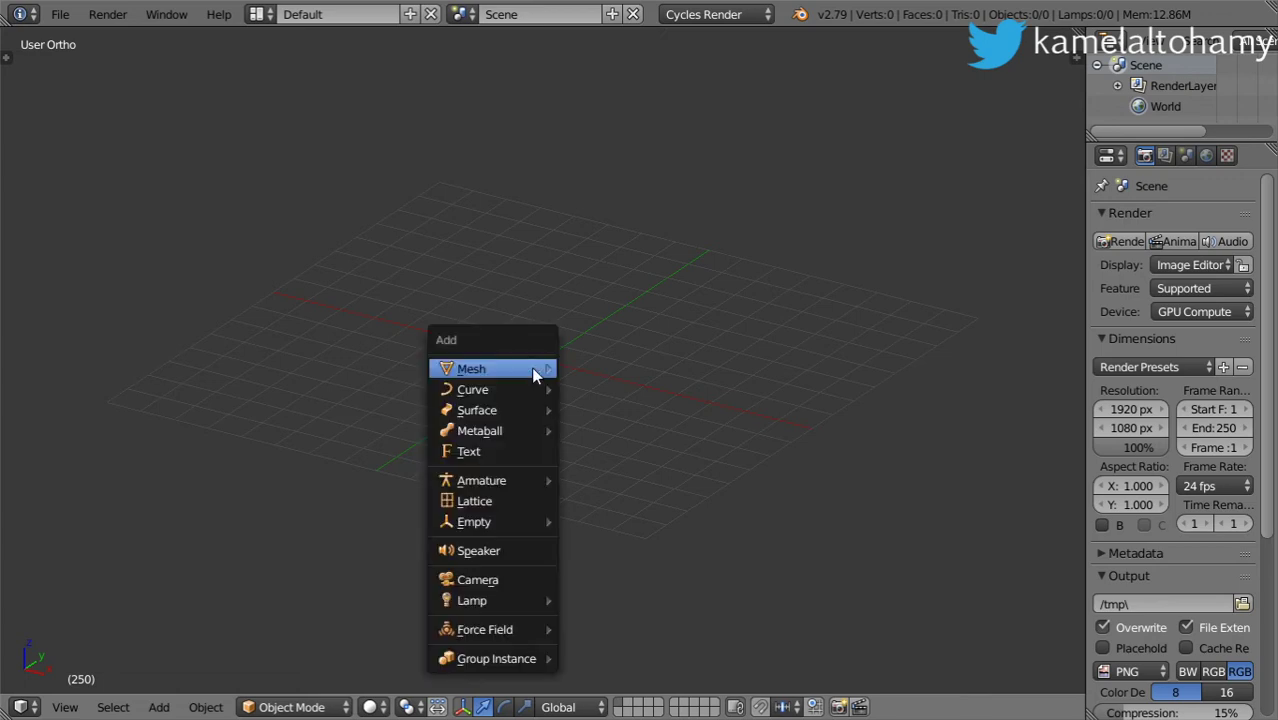
{"action": "mouse_move", "coordinate": [490, 369]}
{"action": "left_click", "coordinate": [605, 370]}
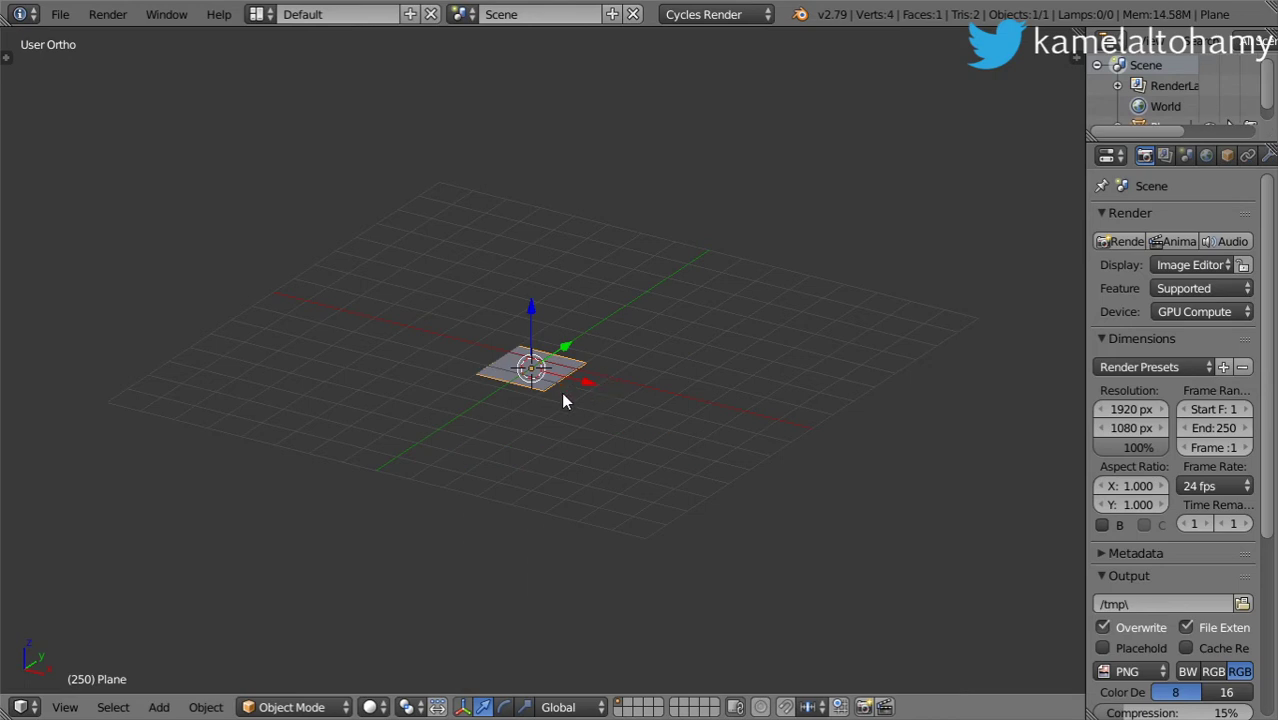
{"action": "key", "text": "x"}
{"action": "left_click", "coordinate": [533, 396]}
{"action": "key", "text": "shift+a"}
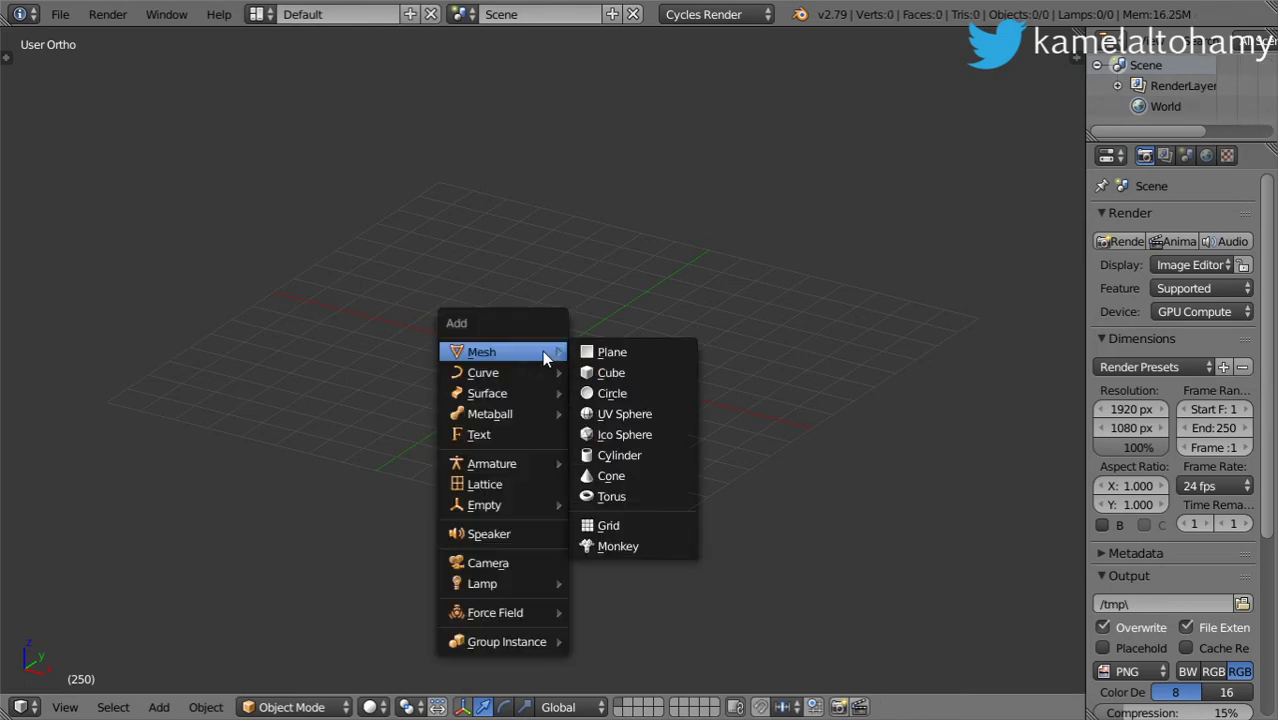
{"action": "key", "text": "Escape"}
Add a fresh plane at the scene centre, scale it up, and view it from the top
{"action": "key", "text": "shift+a"}
{"action": "left_click", "coordinate": [610, 368]}
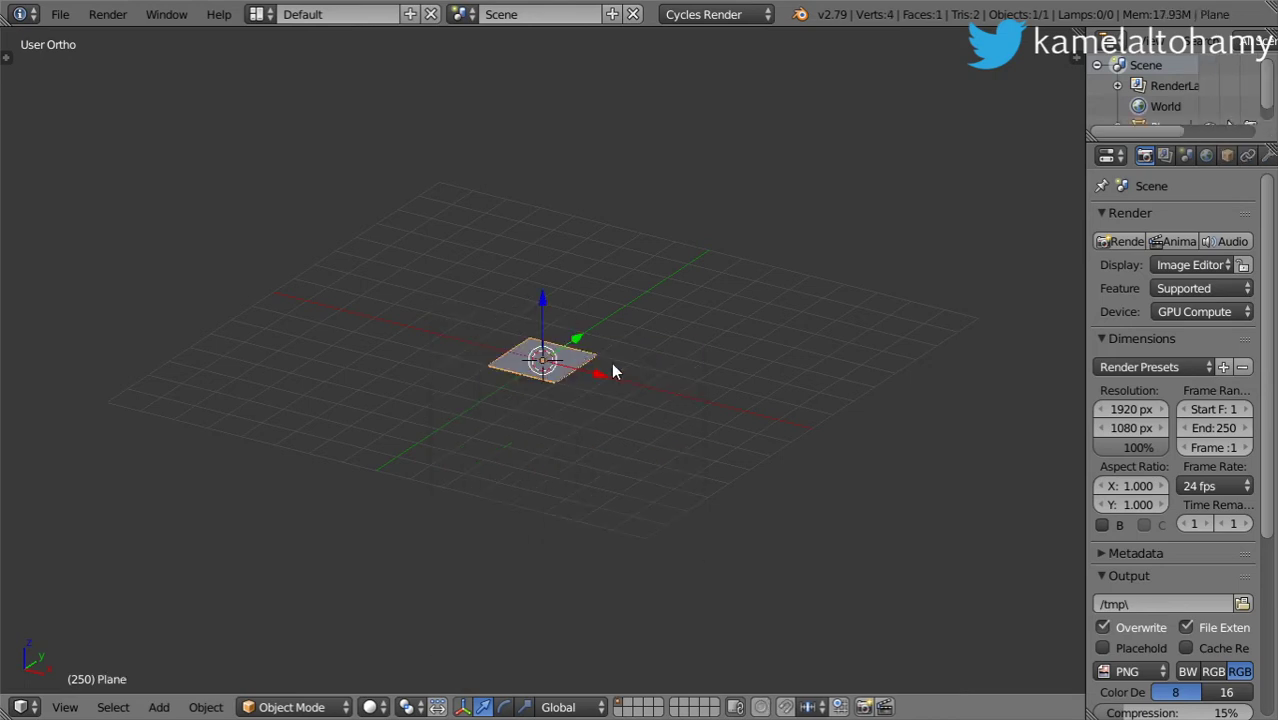
{"action": "key", "text": "s"}
{"action": "left_click", "coordinate": [932, 558]}
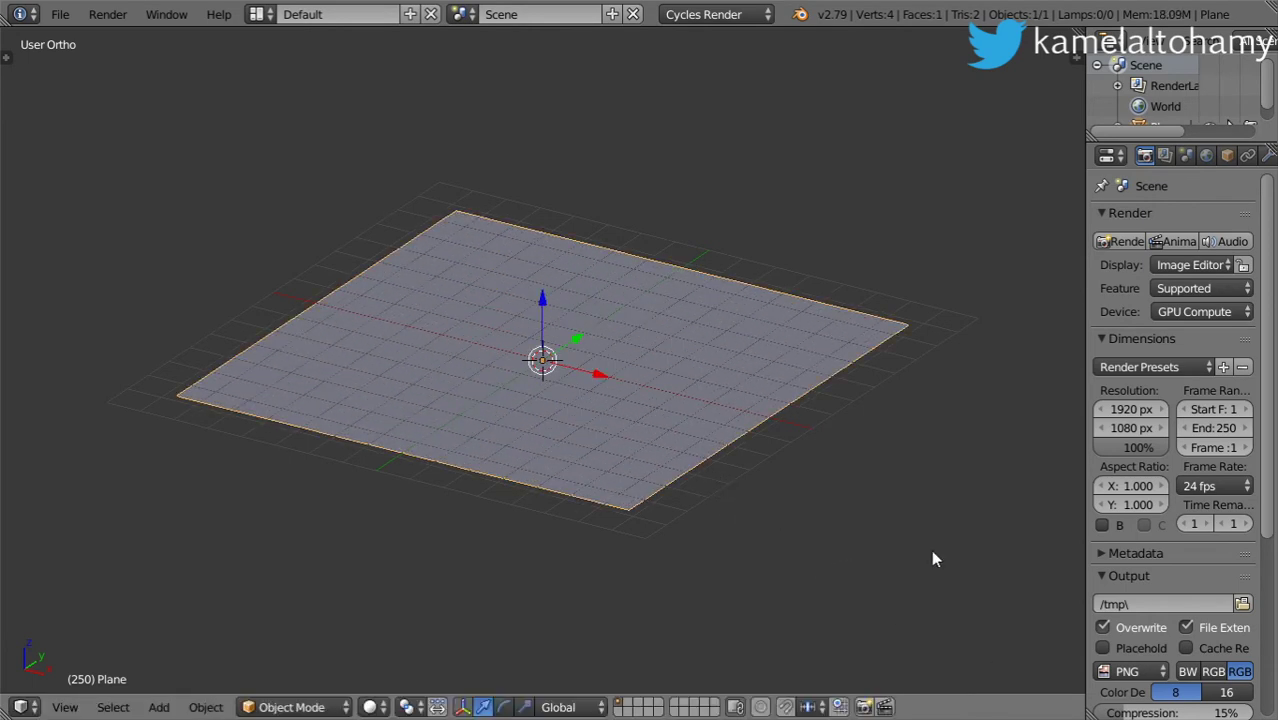
{"action": "mouse_move", "coordinate": [655, 420]}
{"action": "middle_mouse_down"}
{"action": "mouse_move", "coordinate": [810, 488]}
{"action": "mouse_move", "coordinate": [782, 437]}
{"action": "middle_mouse_up"}
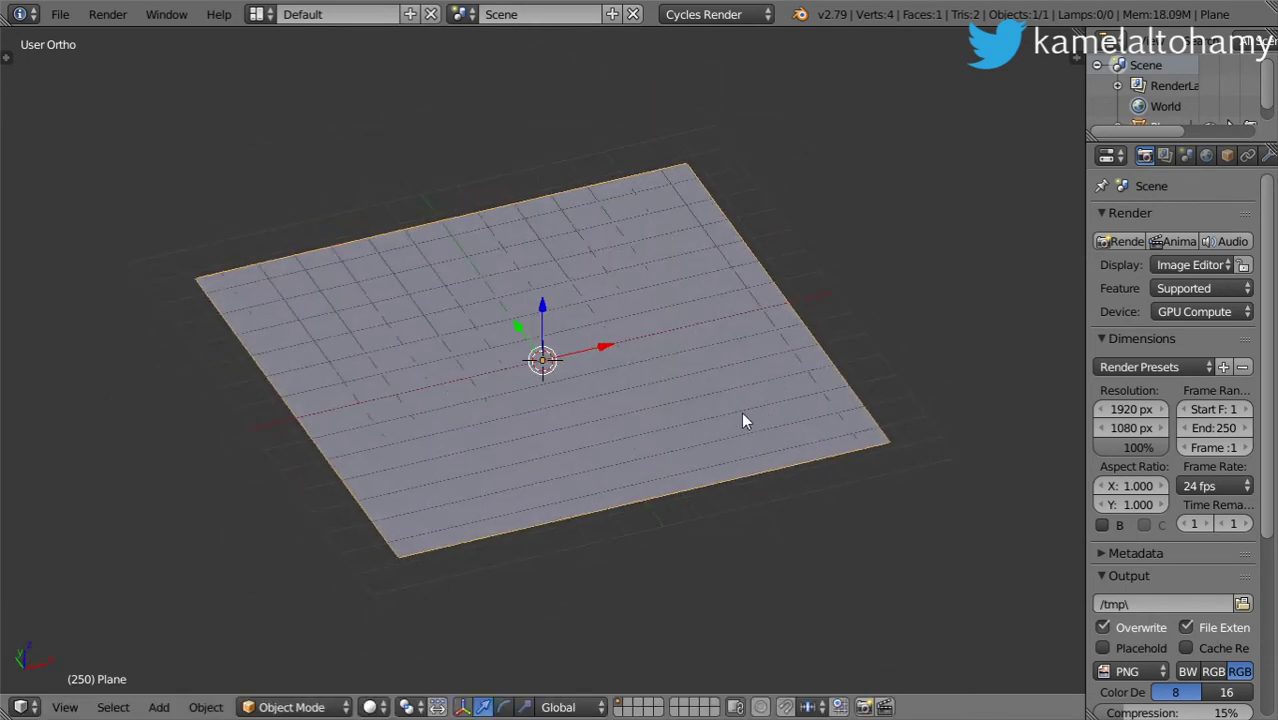
{"action": "key", "text": "KP_7"}
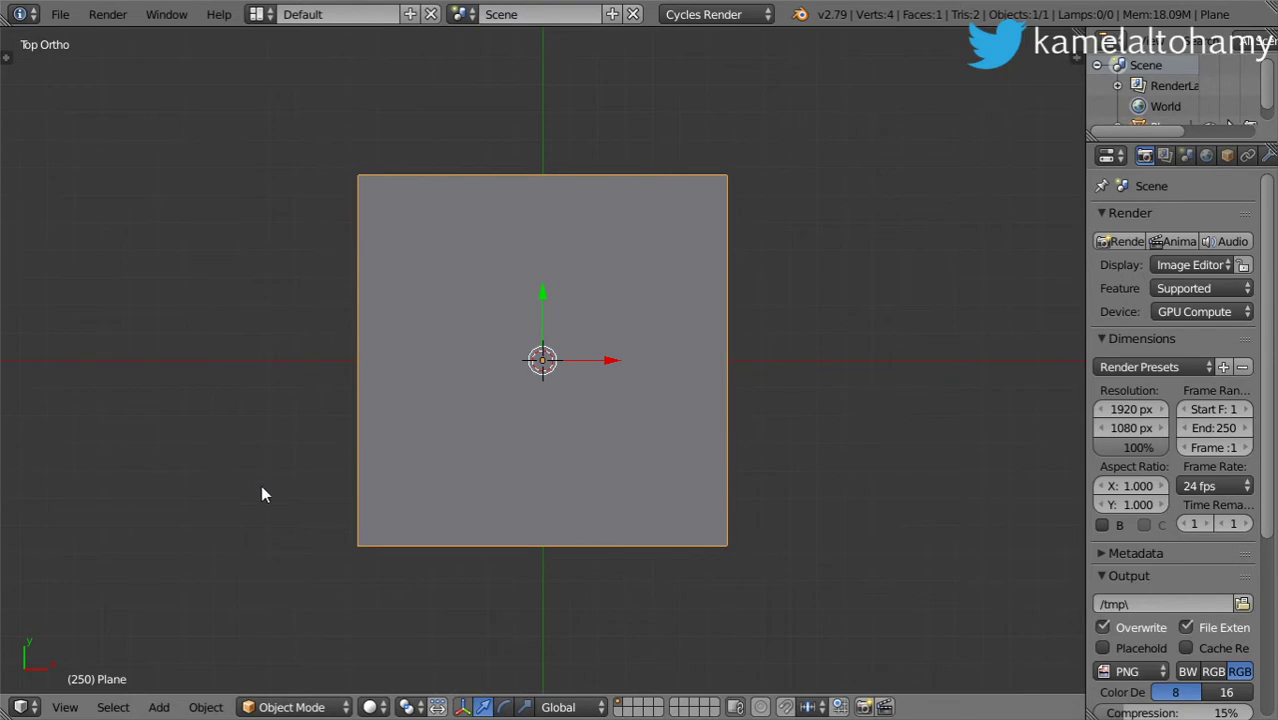
{"action": "key", "text": "shift+a"}
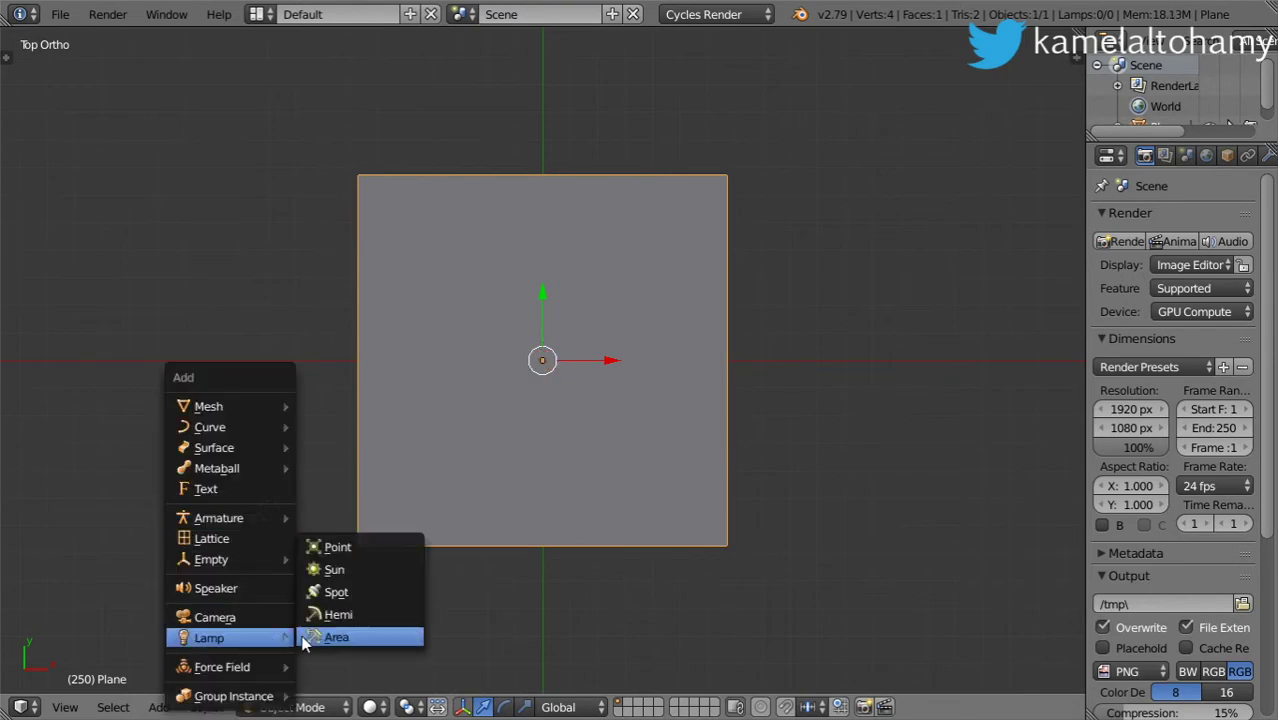
Add a Sun lamp, then raise it high above the plane and tilt it in front view
{"action": "left_click", "coordinate": [336, 569]}
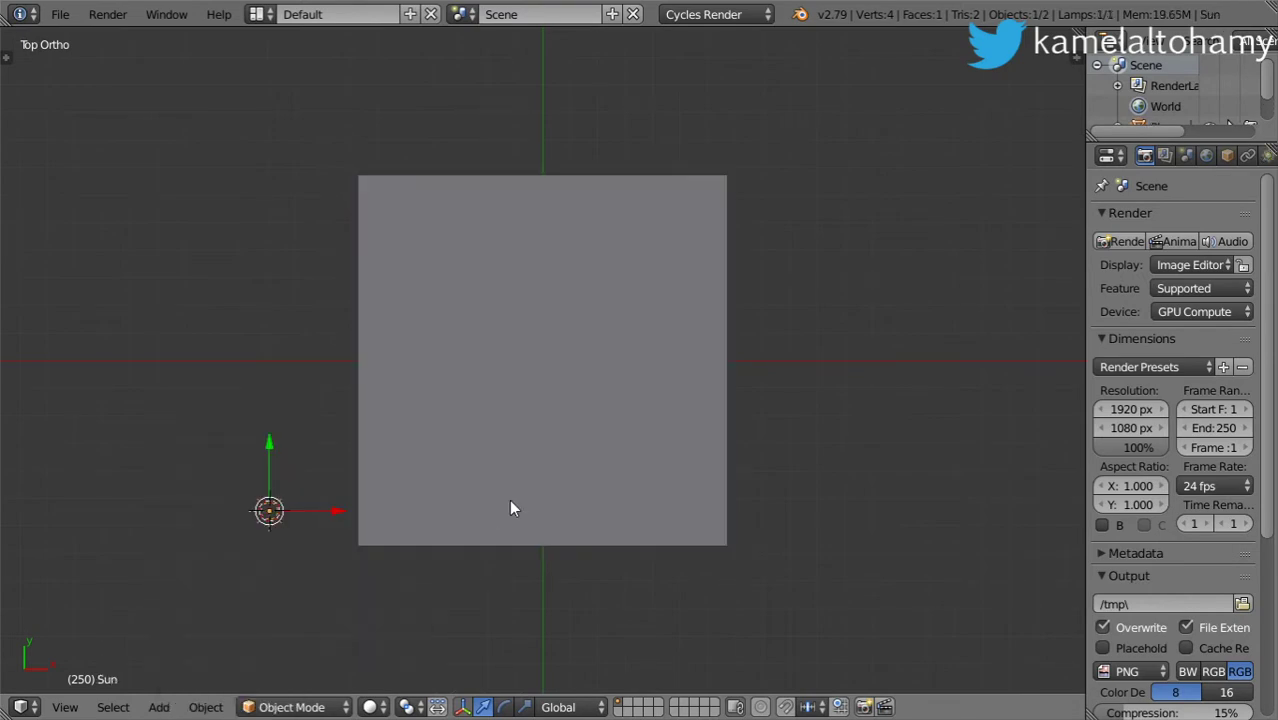
{"action": "key", "text": "KP_1"}
{"action": "key", "text": "g"}
{"action": "left_click", "coordinate": [417, 174]}
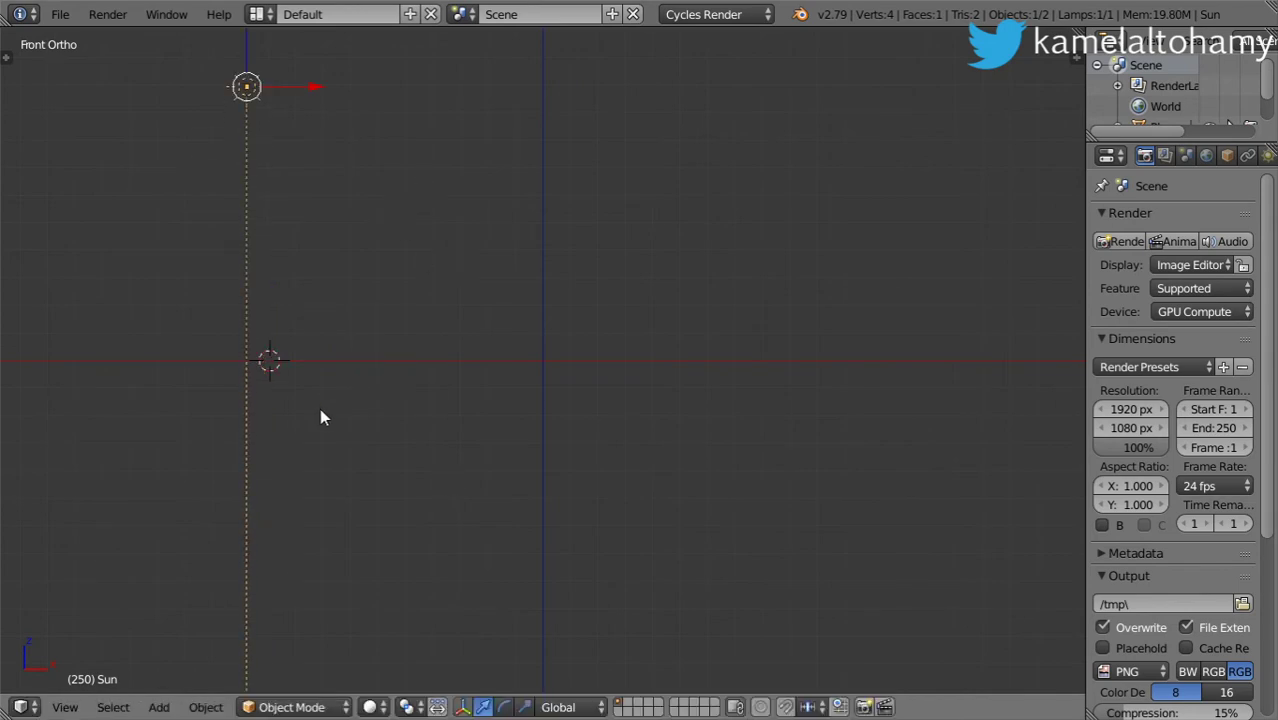
{"action": "key", "text": "r"}
{"action": "left_click", "coordinate": [547, 289]}
In top view, move the Sun lamp off the plane's upper-left corner and aim it at the plane
{"action": "key", "text": "KP_7"}
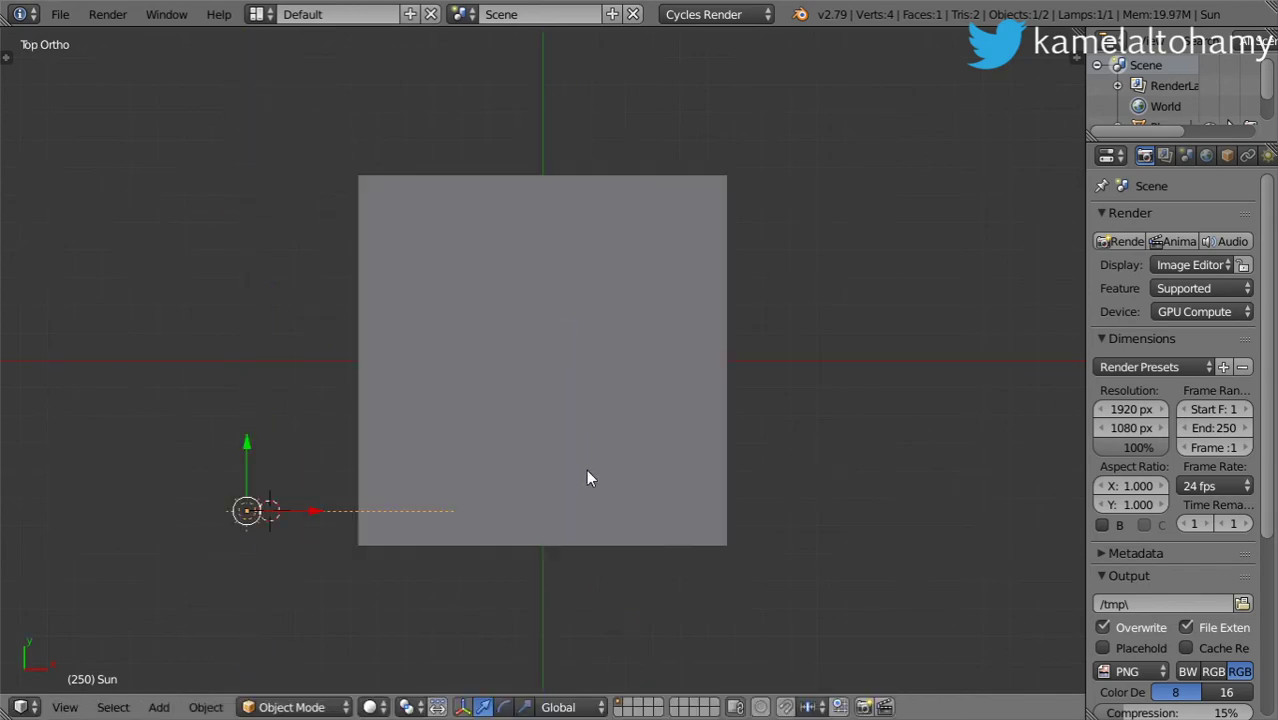
{"action": "key", "text": "g"}
{"action": "left_click", "coordinate": [478, 140]}
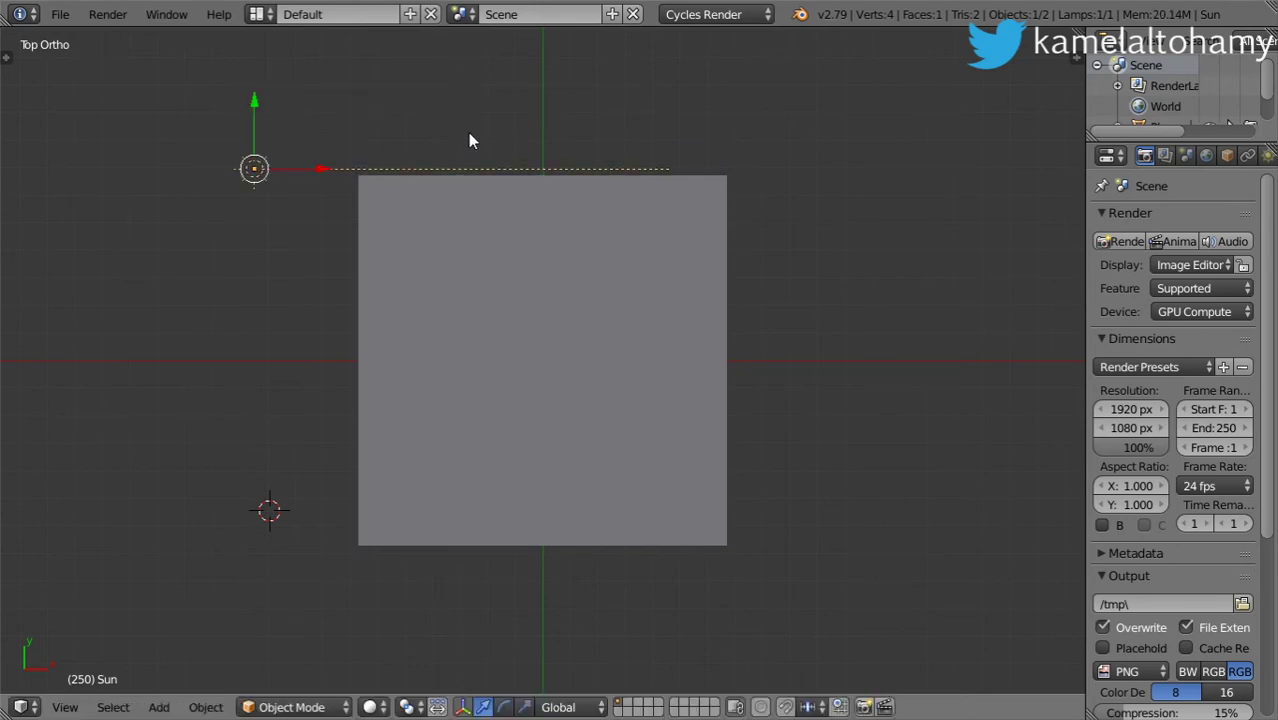
{"action": "key", "text": "r"}
{"action": "left_click", "coordinate": [528, 363]}
Add an icosphere and raise it straight up above the plane
{"action": "key", "text": "shift+a"}
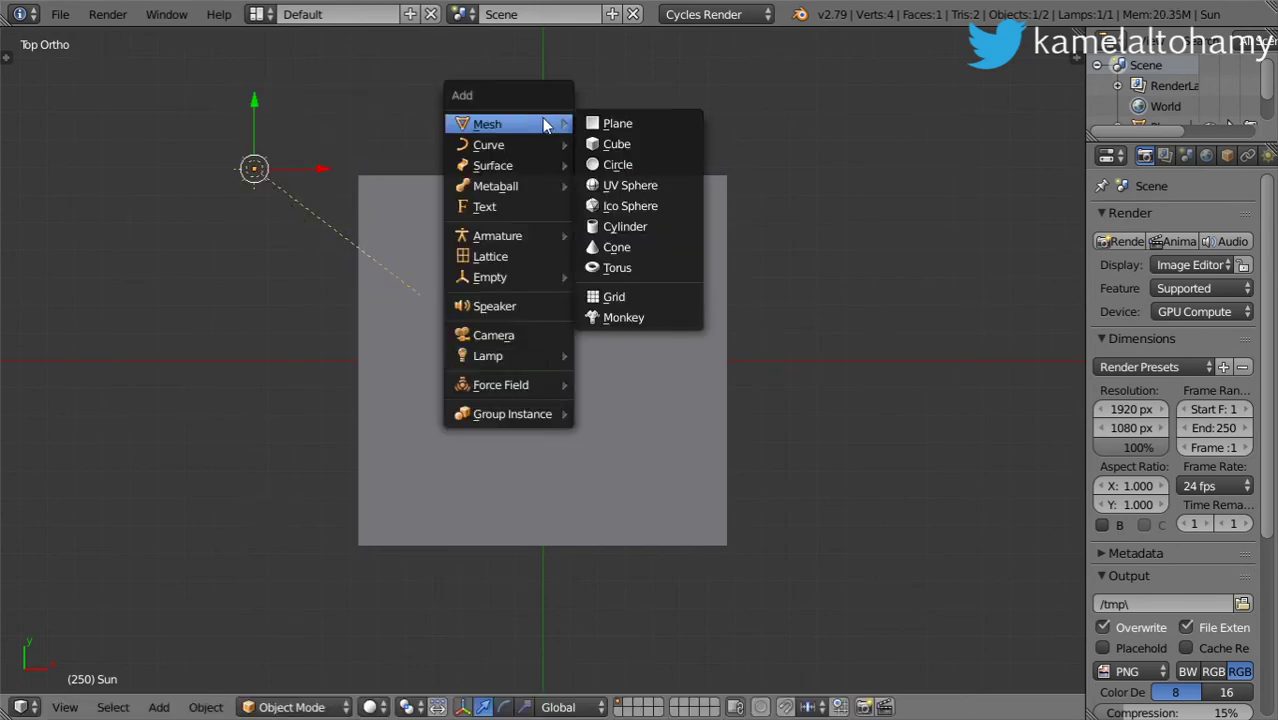
{"action": "left_click", "coordinate": [624, 206]}
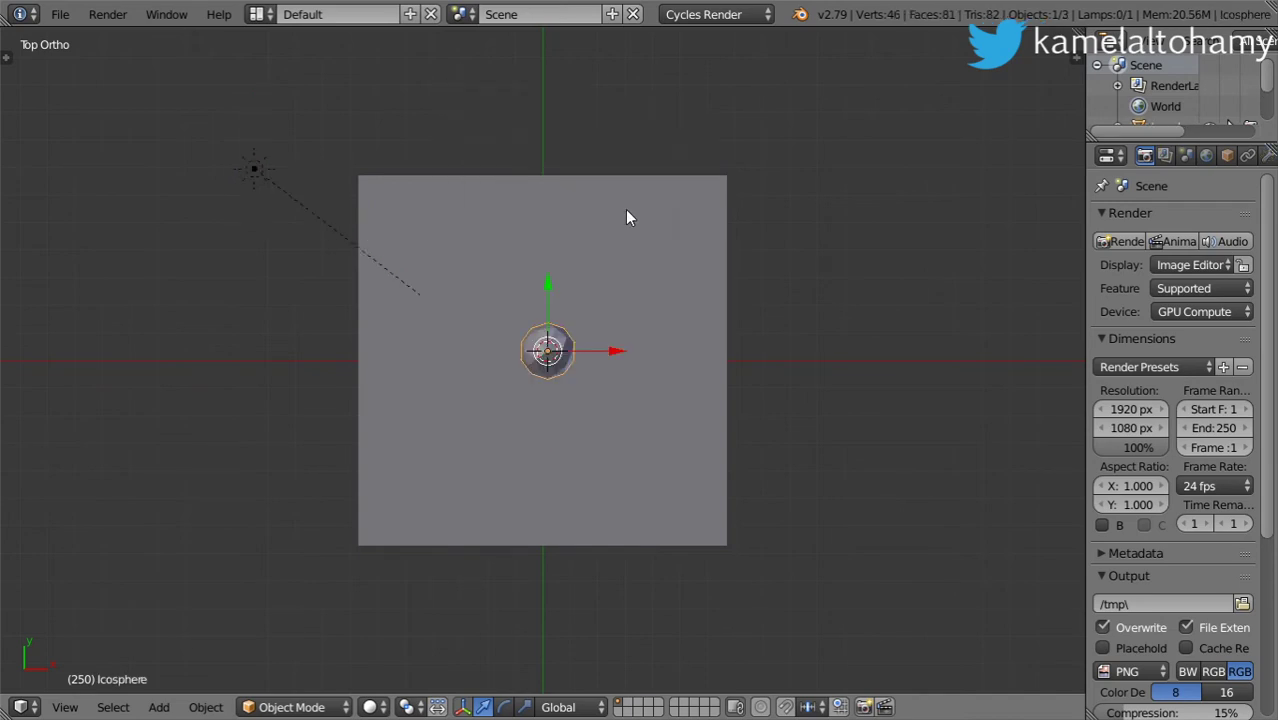
{"action": "key", "text": "KP_1"}
{"action": "scroll", "coordinate": [584, 360], "scroll_direction": "up", "scroll_amount": 3}
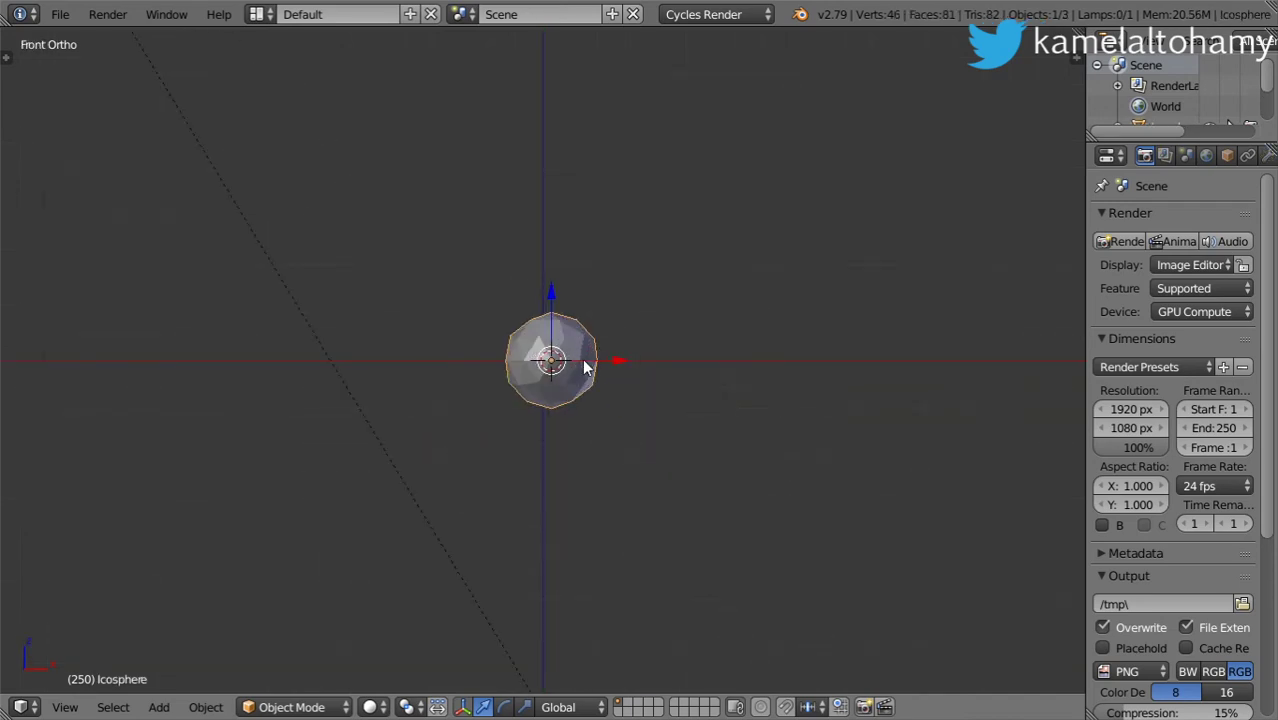
{"action": "key", "text": "g"}
{"action": "key", "text": "z"}
{"action": "left_click", "coordinate": [592, 305]}
Check the Cycles rendered preview, return to wireframe, and select the plane
{"action": "mouse_move", "coordinate": [592, 305]}
{"action": "middle_mouse_down"}
{"action": "mouse_move", "coordinate": [499, 476]}
{"action": "mouse_move", "coordinate": [540, 402]}
{"action": "middle_mouse_up"}
{"action": "key", "text": "shift+z"}
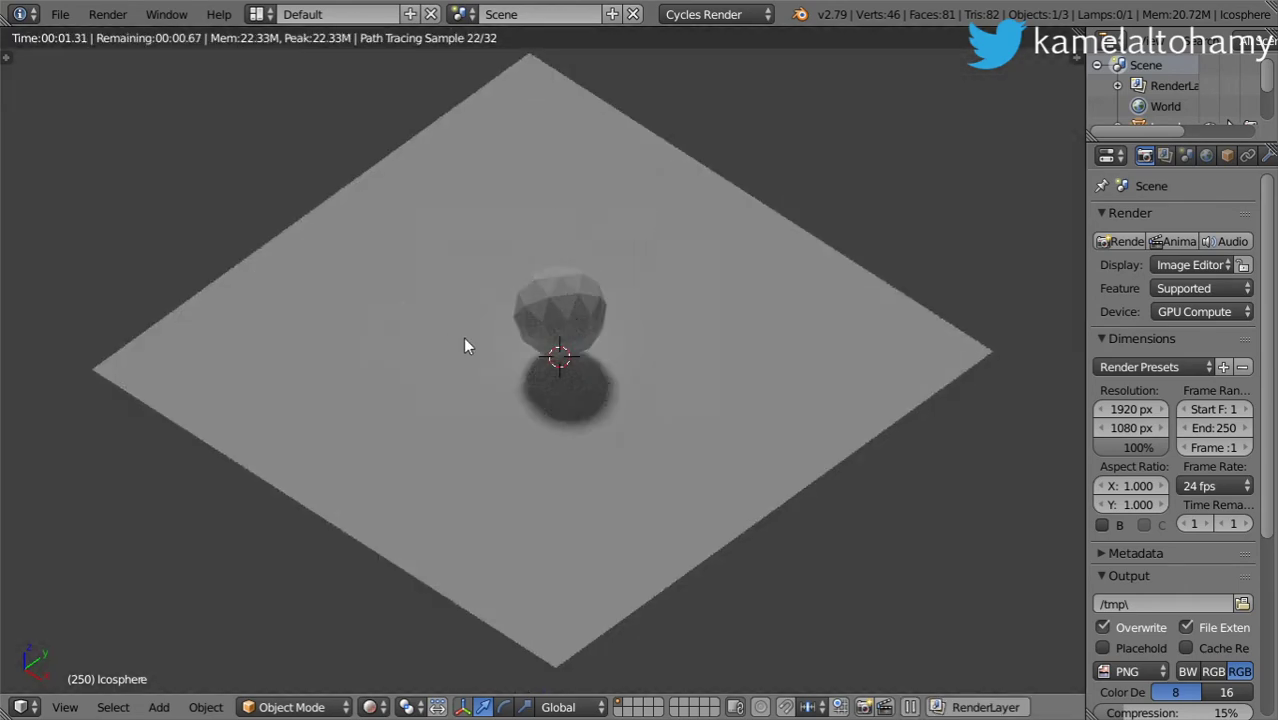
{"action": "middle_click_drag", "start_coordinate": [463, 337], "coordinate": [613, 280]}
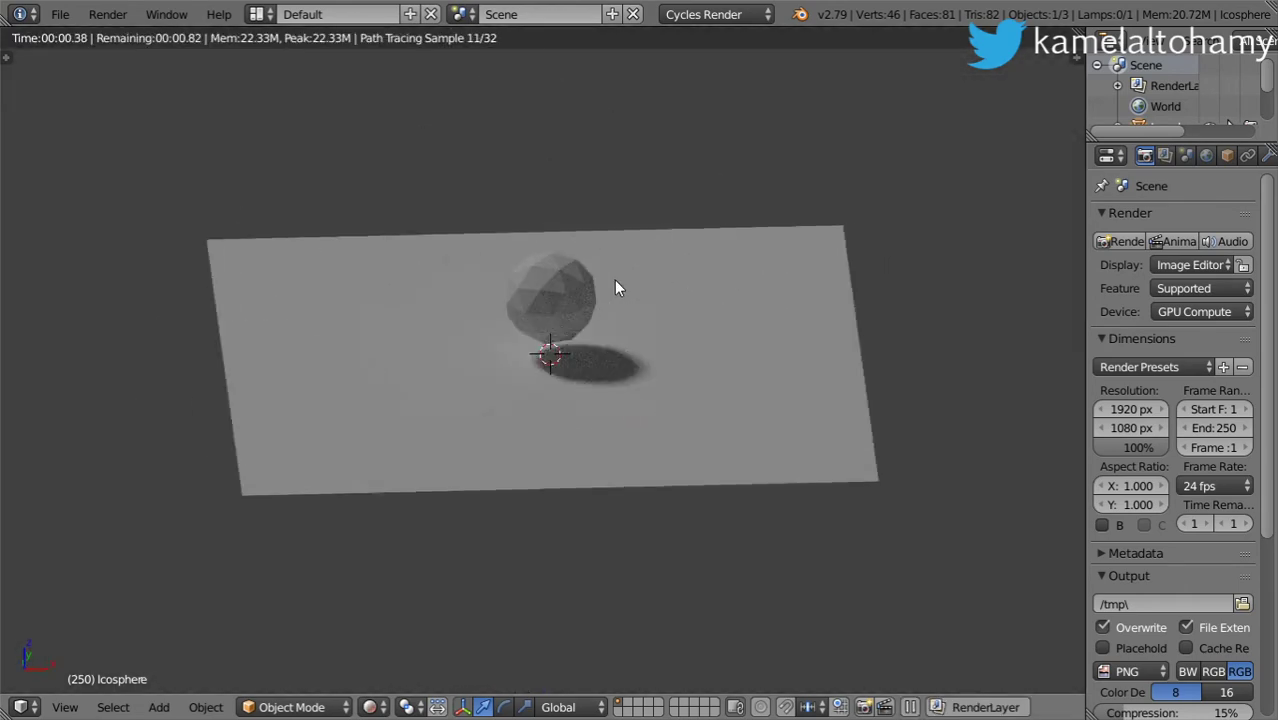
{"action": "key", "text": "shift+z"}
{"action": "middle_click_drag", "start_coordinate": [686, 318], "coordinate": [681, 359]}
{"action": "right_click", "coordinate": [688, 378]}
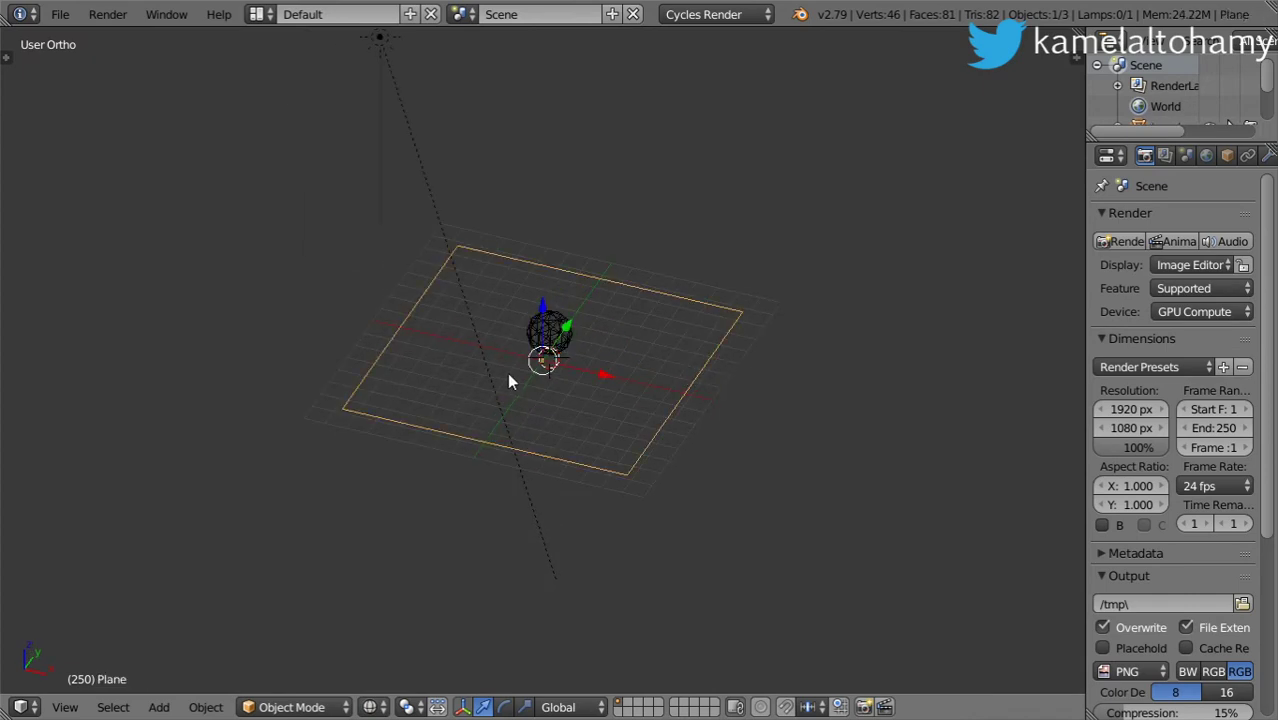
In the Node Editor, create a new material for the plane named 'floor'
{"action": "key", "text": "shift+F3"}
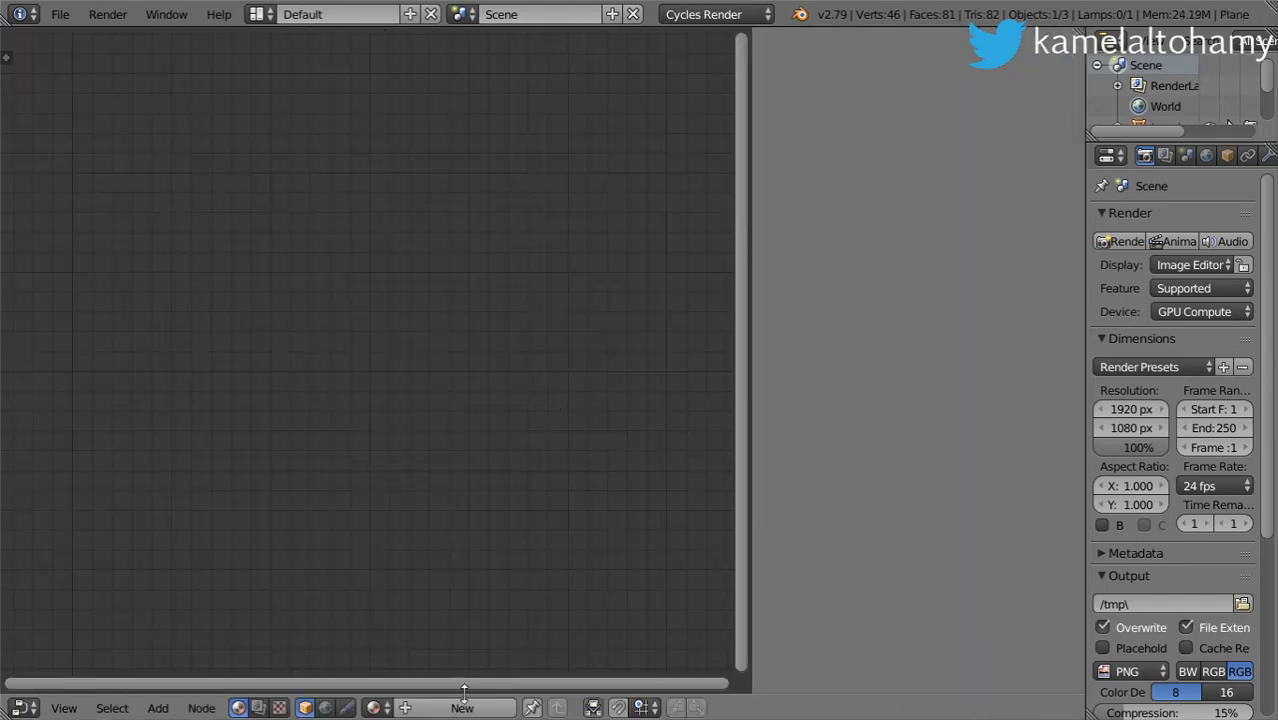
{"action": "left_click", "coordinate": [462, 705]}
{"action": "left_click", "coordinate": [461, 700]}
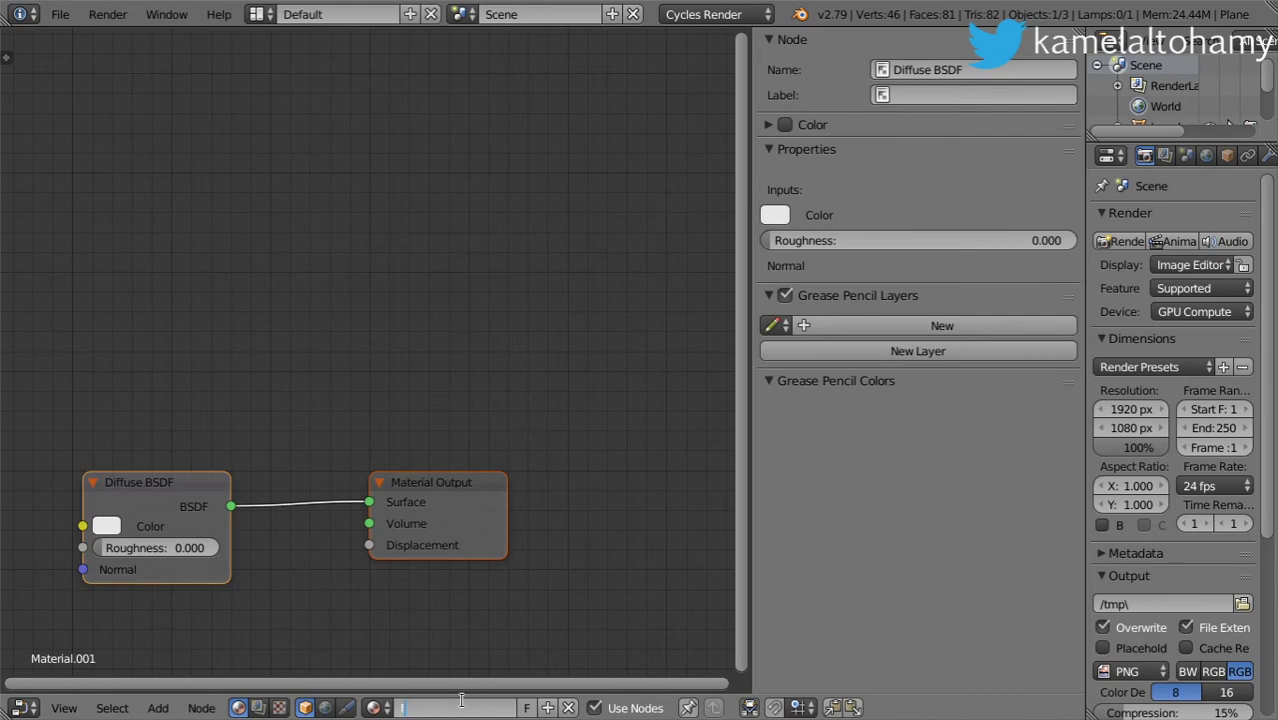
{"action": "type", "text": "floor"}
{"action": "key", "text": "Return"}
Hide the node sidebar and move the Diffuse BSDF node up and left
{"action": "key", "text": "n"}
{"action": "middle_click_drag", "start_coordinate": [446, 418], "coordinate": [762, 140]}
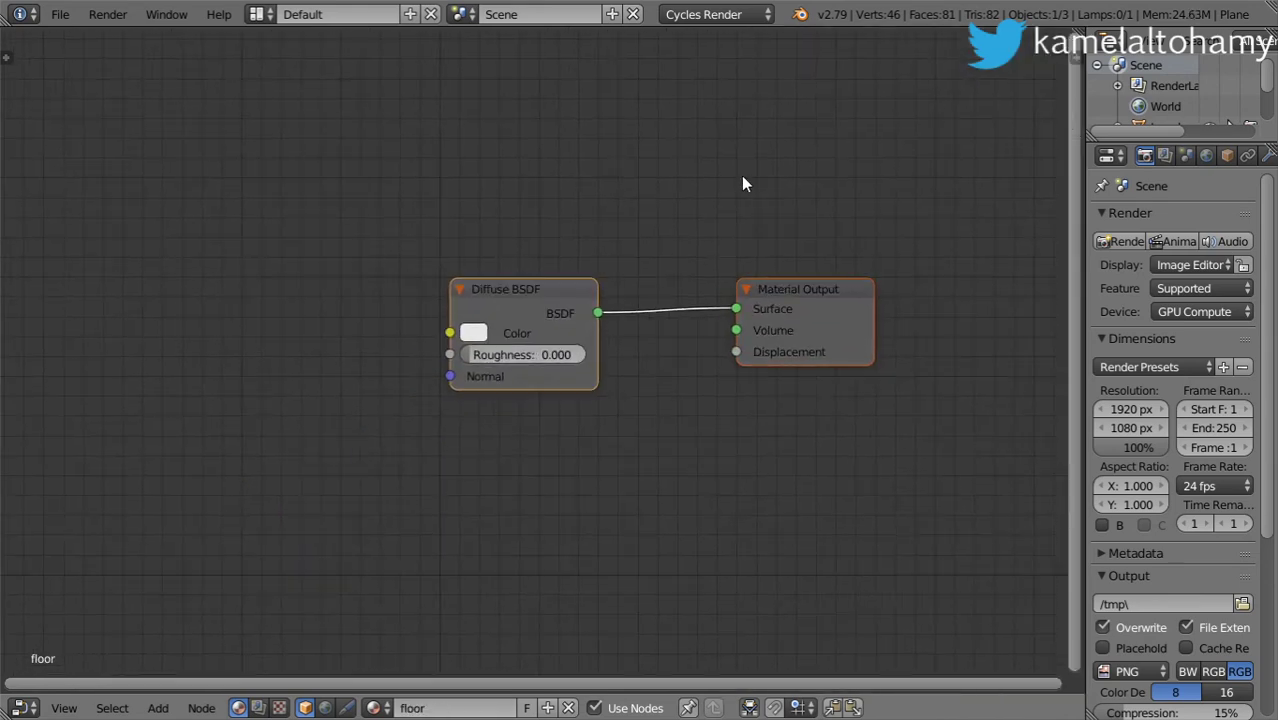
{"action": "left_click_drag", "start_coordinate": [634, 158], "coordinate": [589, 73]}
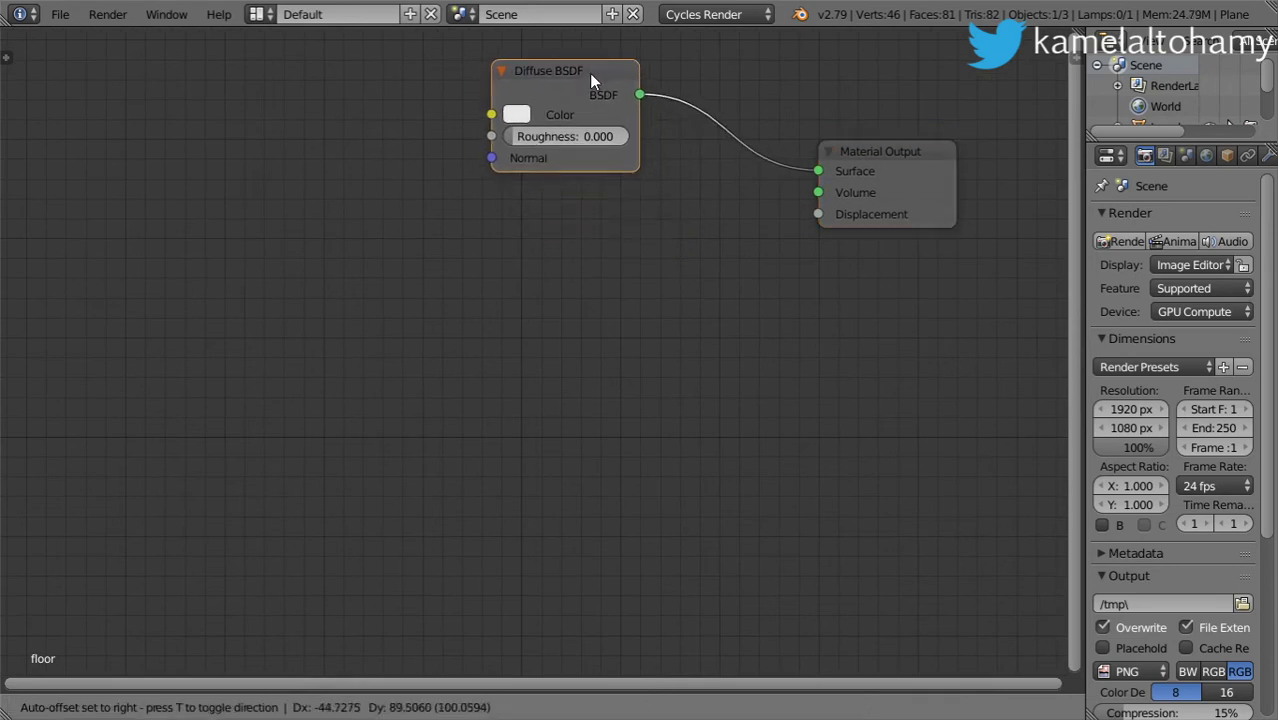
{"action": "key", "text": "shift+a"}
Insert a Mix Shader node between the Diffuse BSDF and Material Output
{"action": "left_click", "coordinate": [573, 200]}
{"action": "type", "text": "mi"}
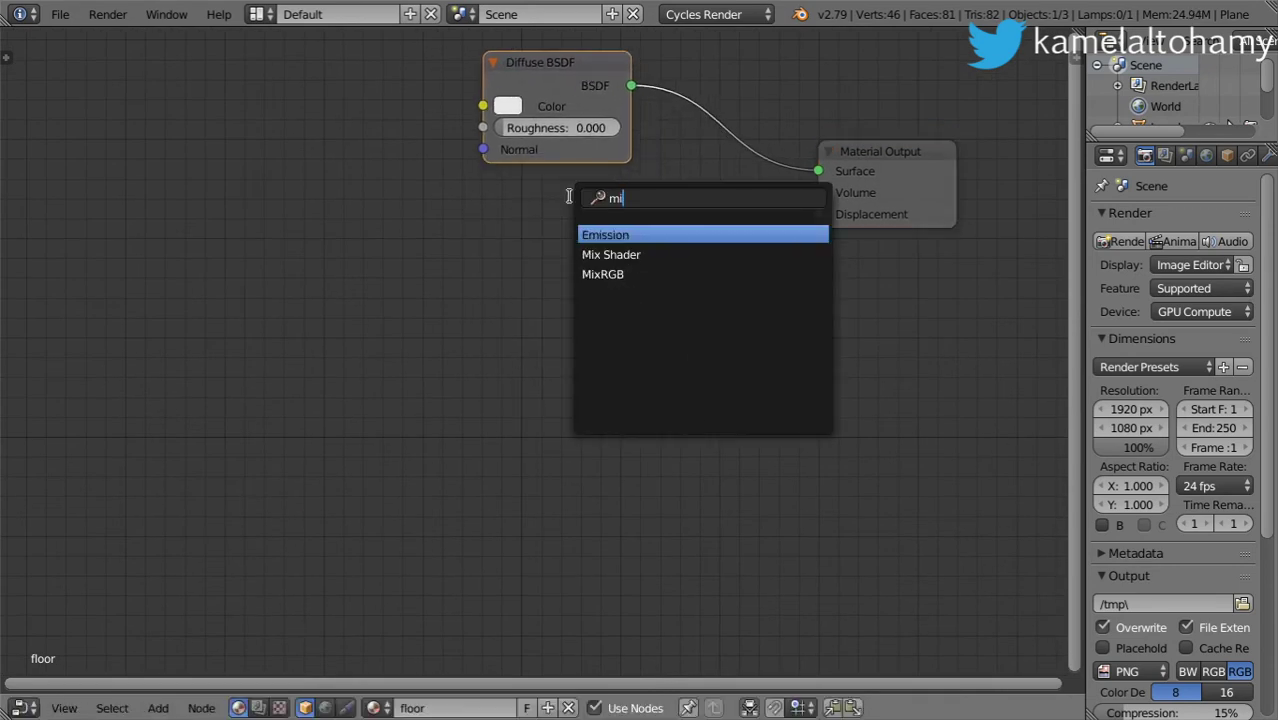
{"action": "type", "text": "x"}
{"action": "key", "text": "Return"}
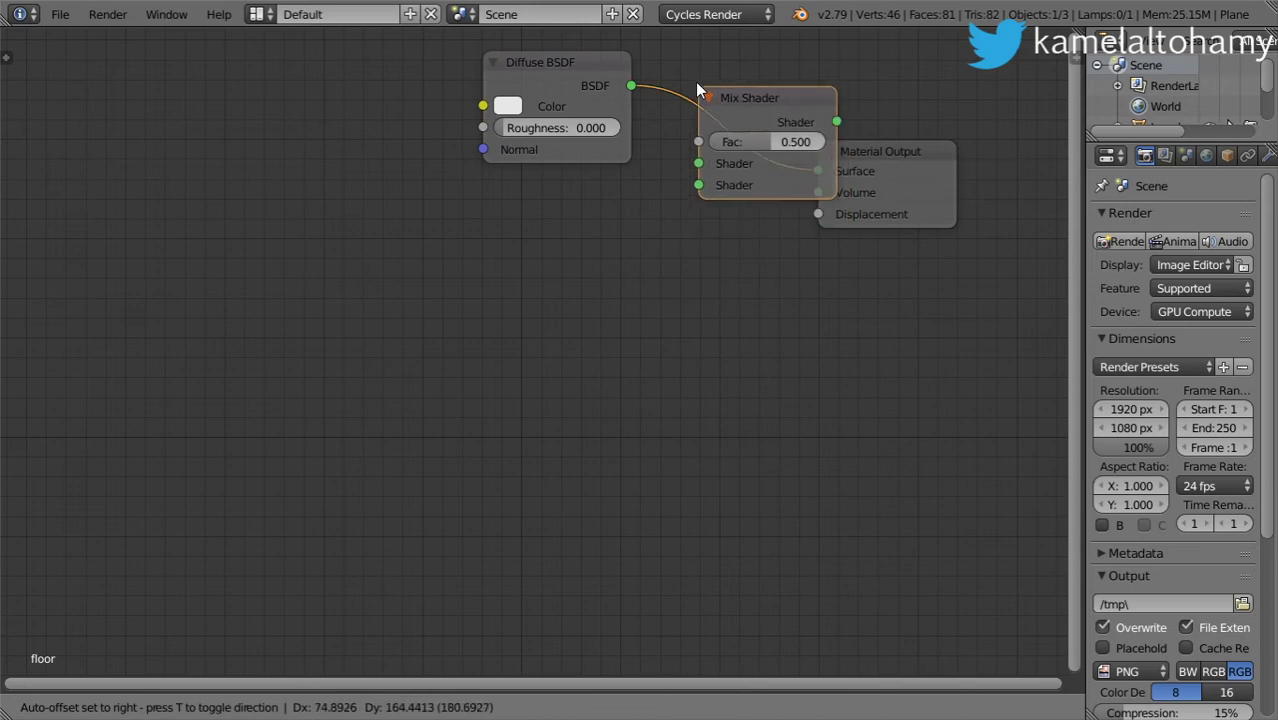
{"action": "left_click", "coordinate": [709, 90]}
Add a Glossy BSDF node below the Diffuse BSDF
{"action": "key", "text": "shift+a"}
{"action": "left_click", "coordinate": [650, 206]}
{"action": "type", "text": "glo"}
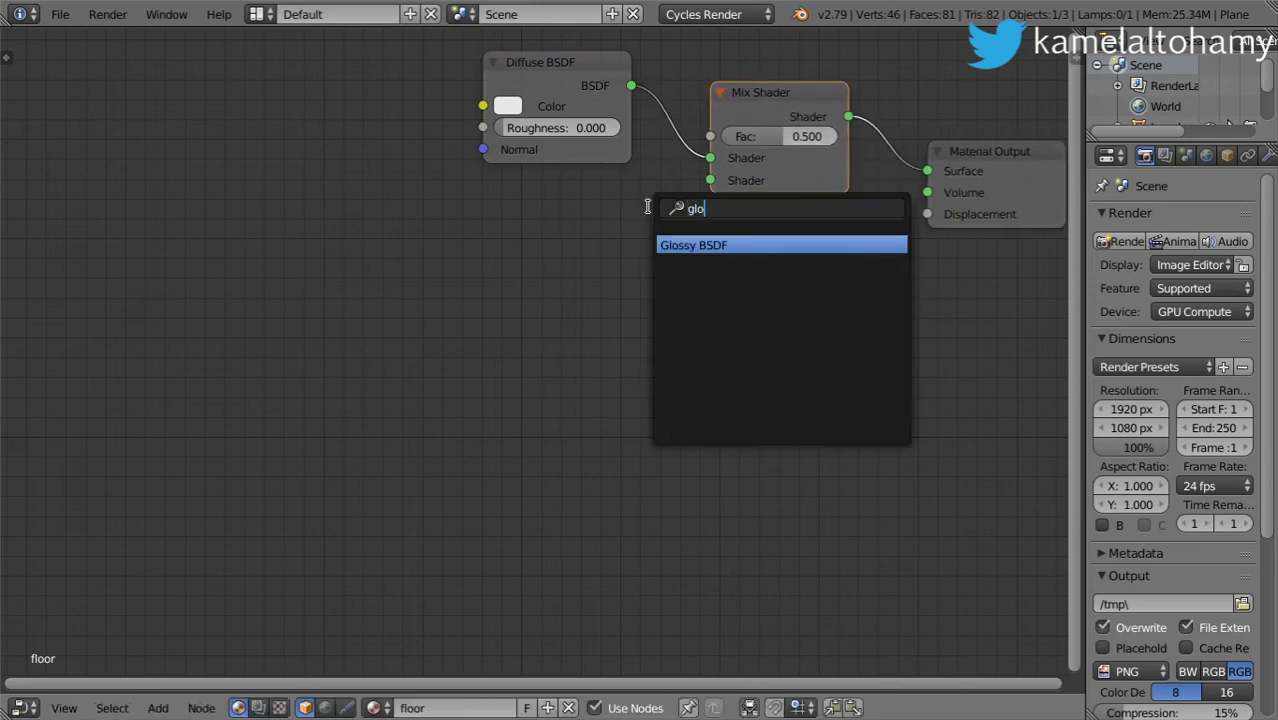
{"action": "type", "text": "s"}
{"action": "key", "text": "Return"}
{"action": "left_click", "coordinate": [512, 224]}
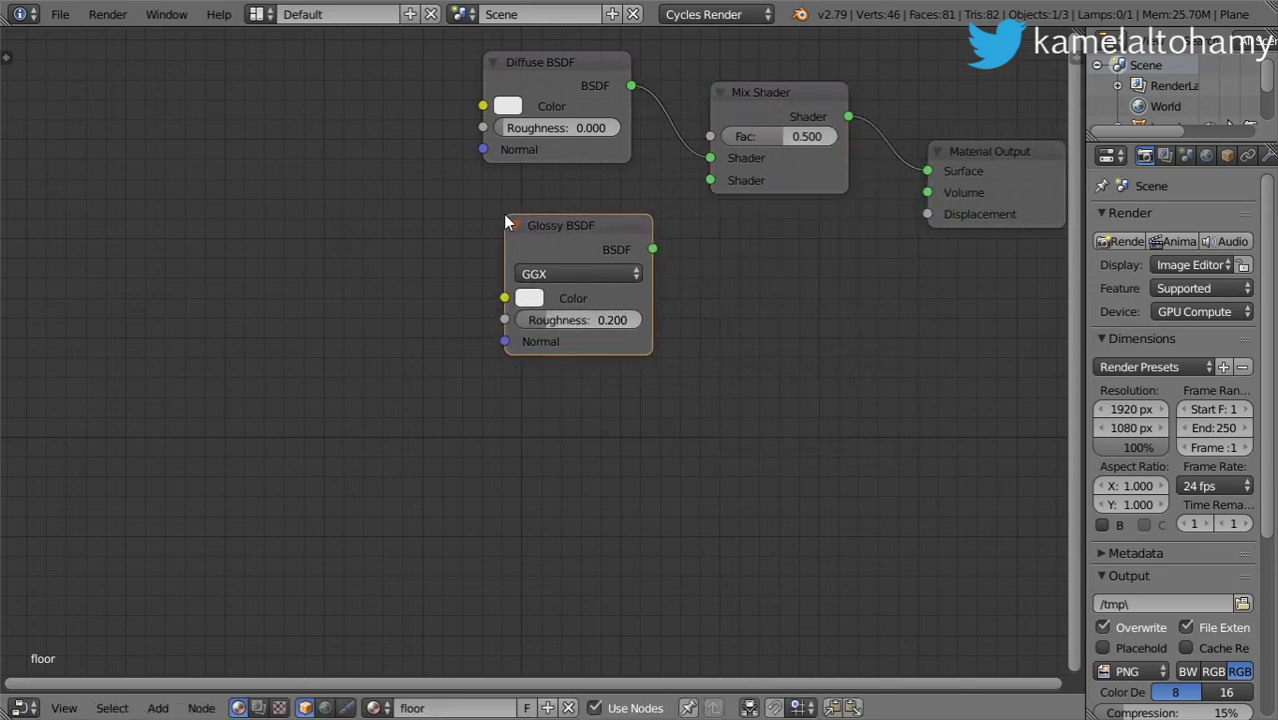
{"action": "scroll", "coordinate": [503, 214], "scroll_direction": "down", "scroll_amount": 2}
{"action": "middle_click_drag", "start_coordinate": [503, 214], "coordinate": [673, 276]}
Add a MixRGB colour Mix node at the top-left of the tree
{"action": "key", "text": "shift+a"}
{"action": "left_click", "coordinate": [452, 172]}
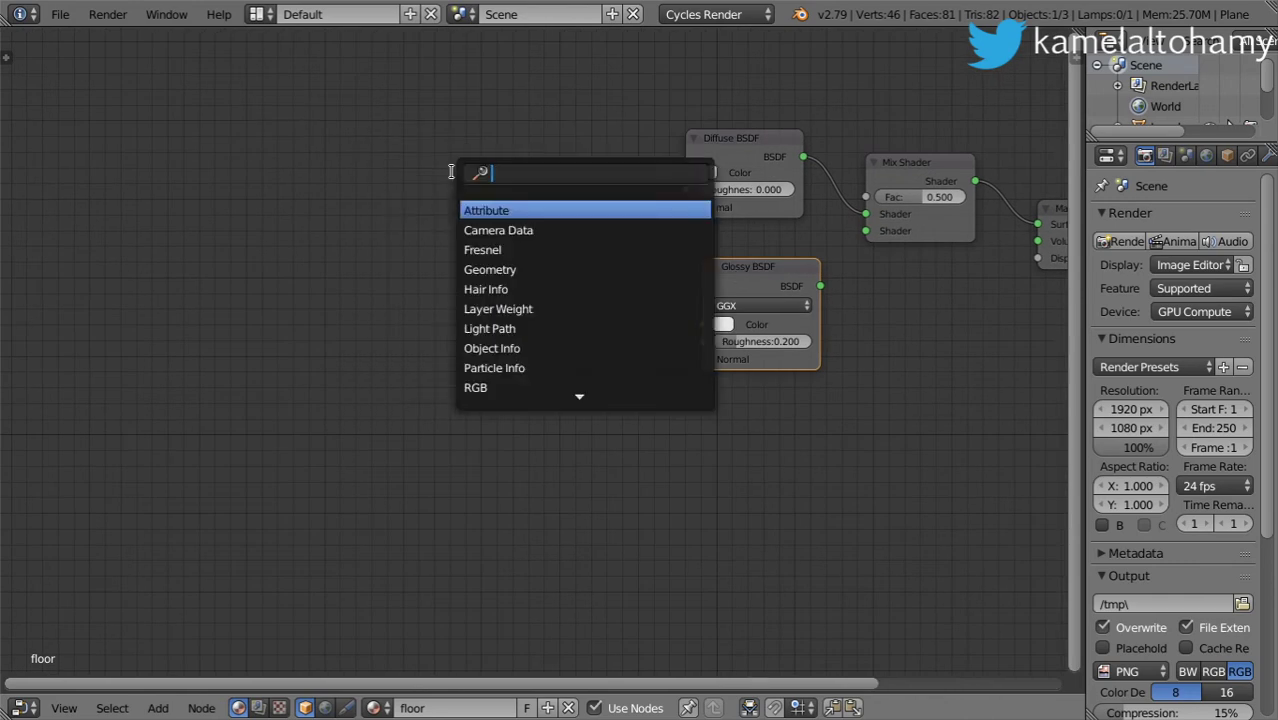
{"action": "type", "text": "mix"}
{"action": "left_click", "coordinate": [490, 229]}
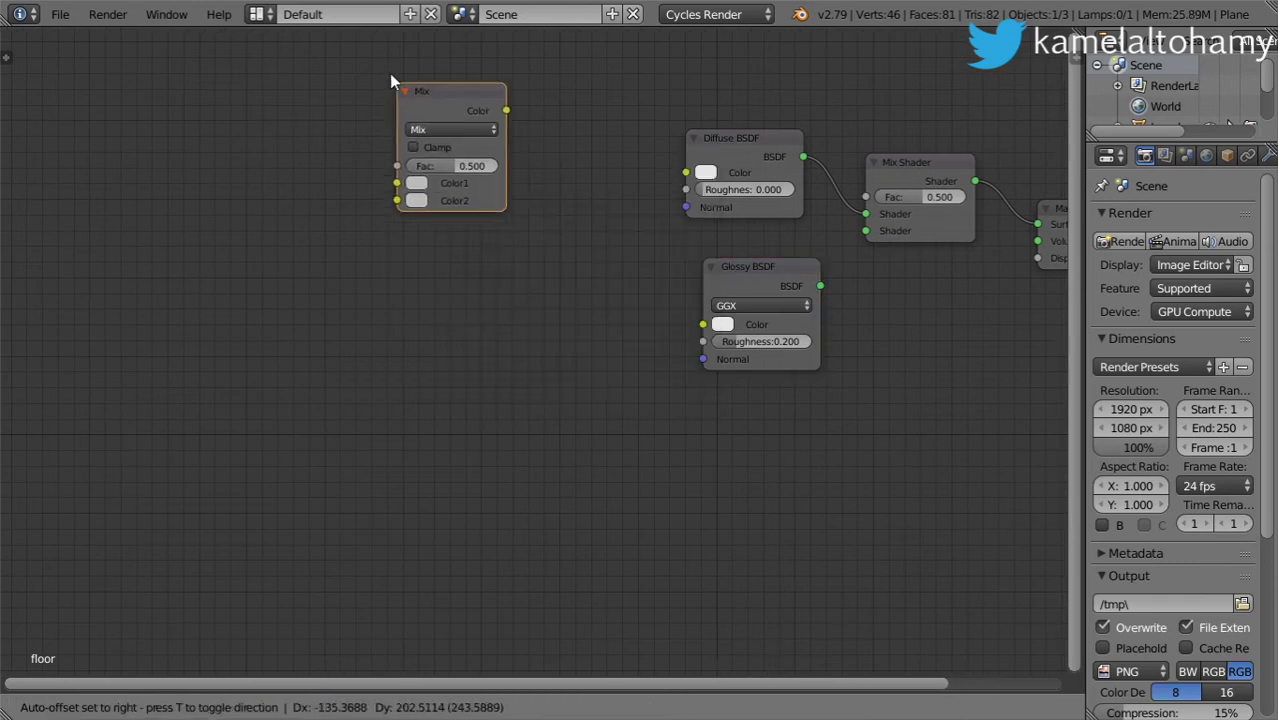
{"action": "left_click", "coordinate": [392, 62]}
Add a Bump node and tidy the Bump and Mix node positions
{"action": "key", "text": "shift+a"}
{"action": "left_click", "coordinate": [471, 240]}
{"action": "type", "text": "b"}
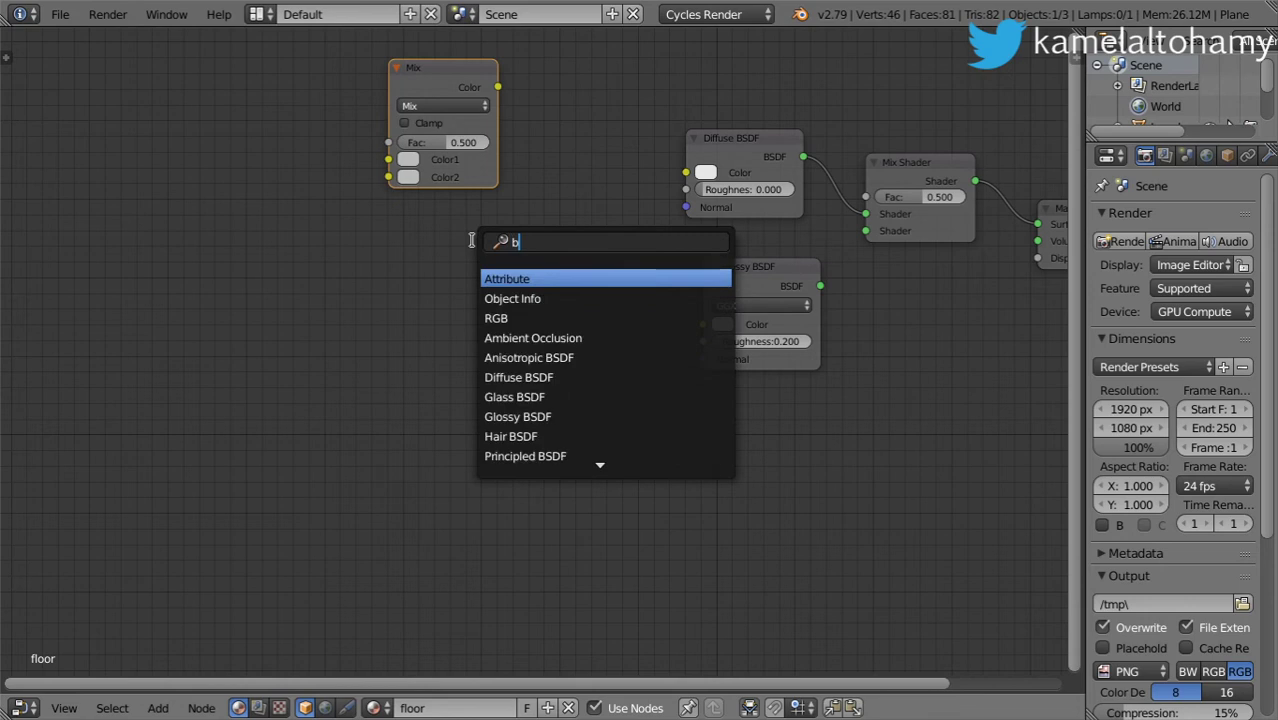
{"action": "type", "text": "ump"}
{"action": "key", "text": "Return"}
{"action": "left_click", "coordinate": [424, 319]}
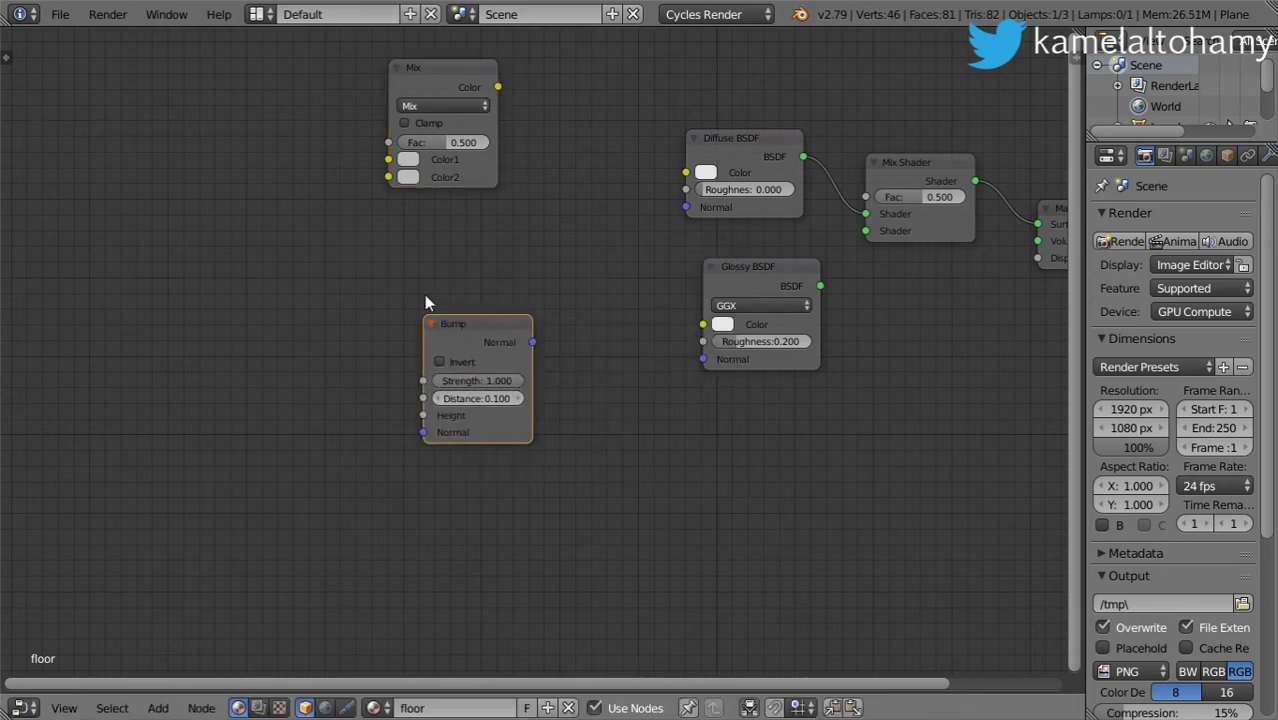
{"action": "left_click_drag", "start_coordinate": [469, 331], "coordinate": [530, 322]}
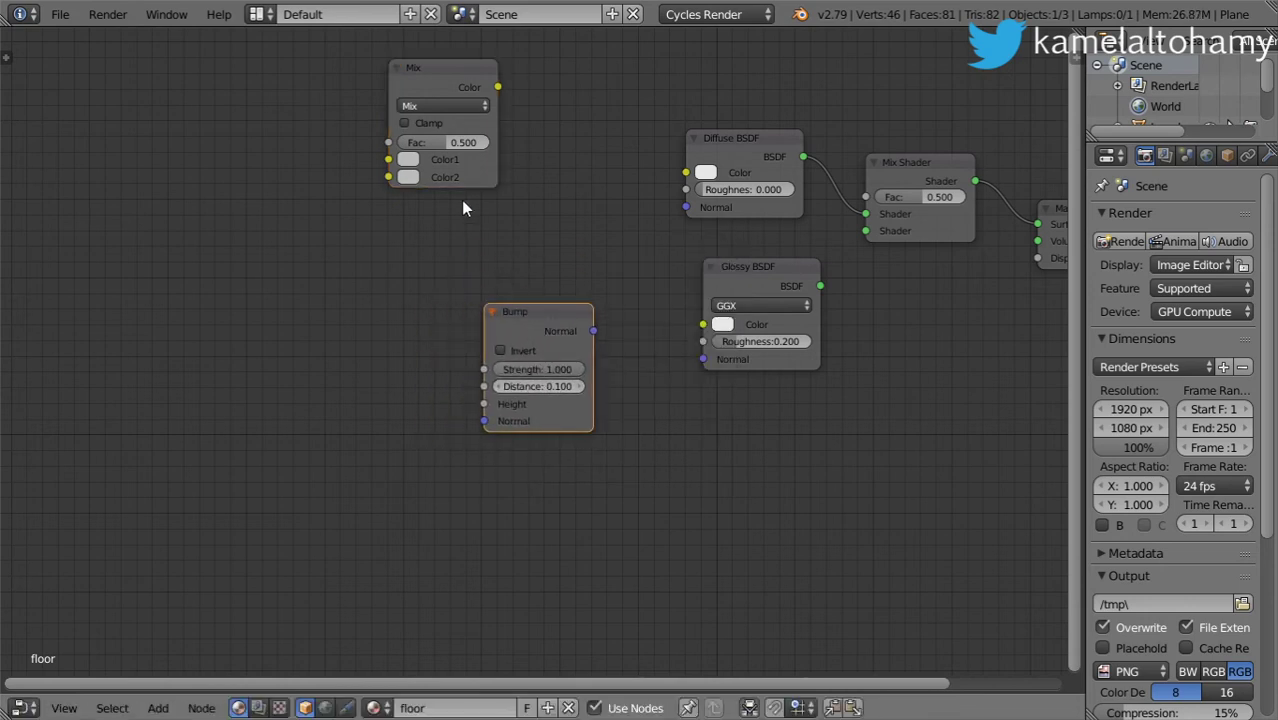
{"action": "left_click_drag", "start_coordinate": [431, 65], "coordinate": [524, 81]}
Add a Brick Texture node and position it in the layout
{"action": "key", "text": "shift+a"}
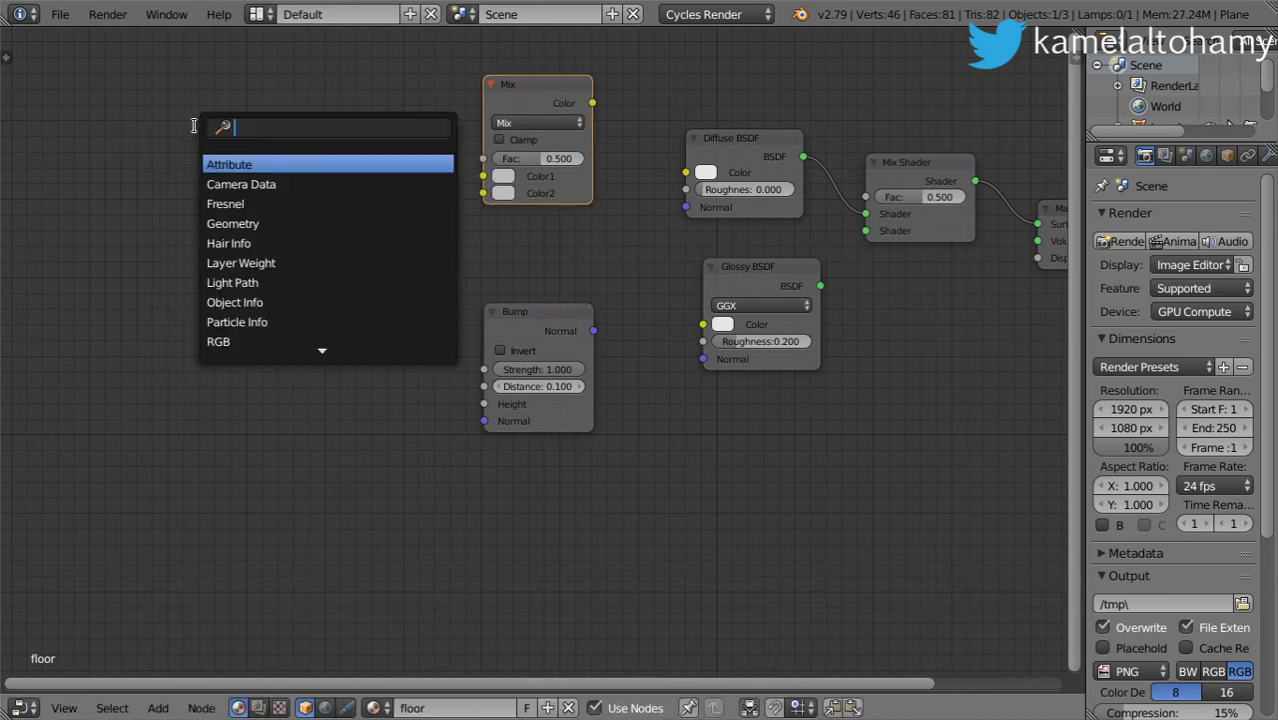
{"action": "type", "text": "bri"}
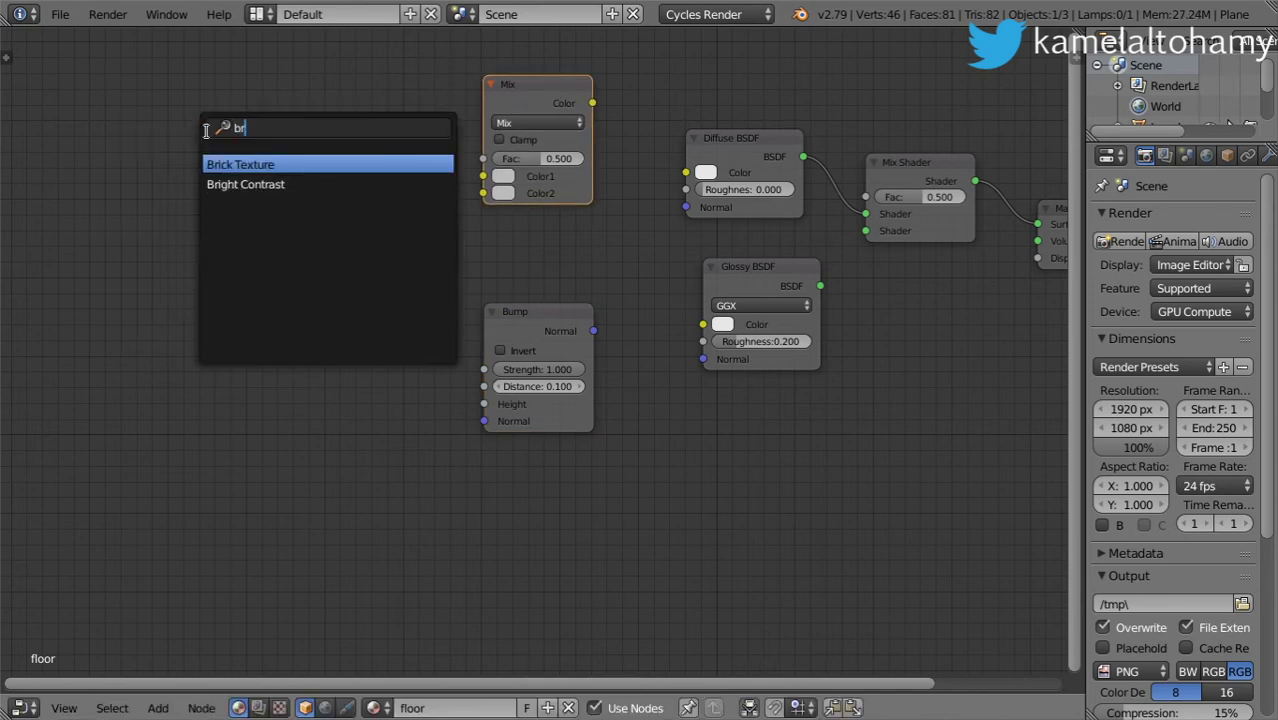
{"action": "key", "text": "Return"}
{"action": "left_click", "coordinate": [156, 60]}
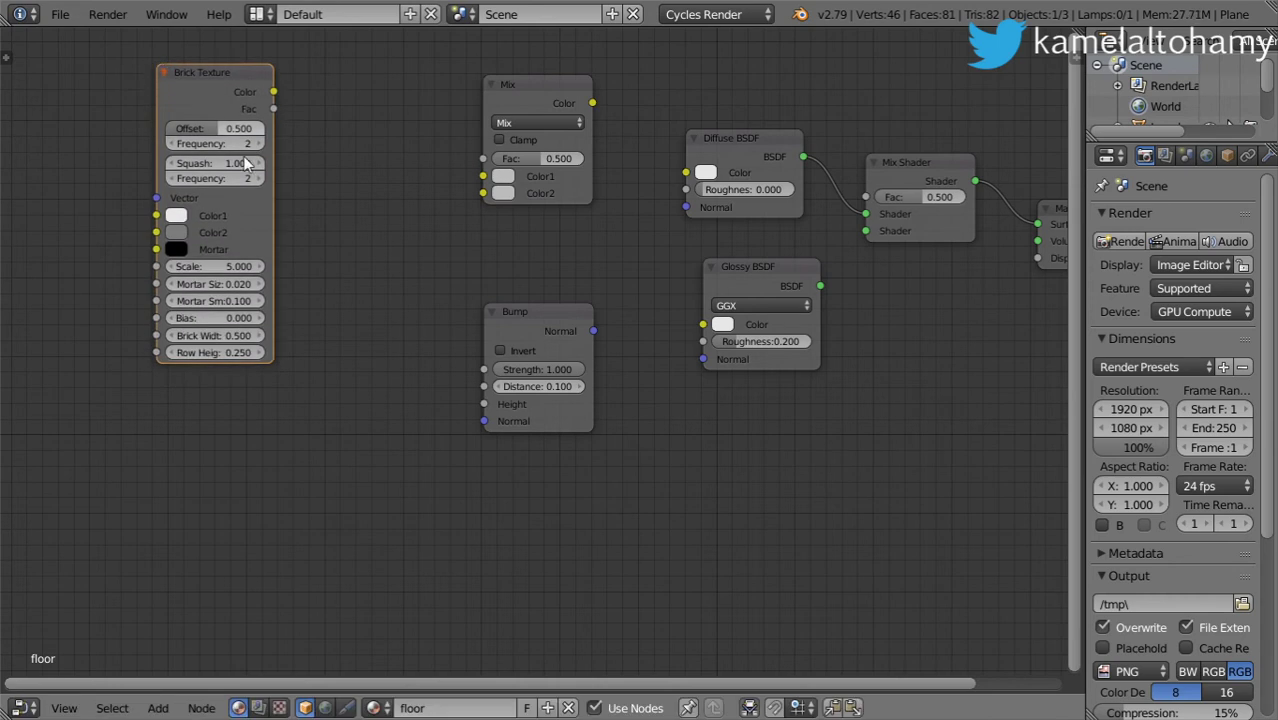
{"action": "middle_click_drag", "start_coordinate": [196, 70], "coordinate": [298, 252]}
{"action": "left_click_drag", "start_coordinate": [298, 252], "coordinate": [357, 129]}
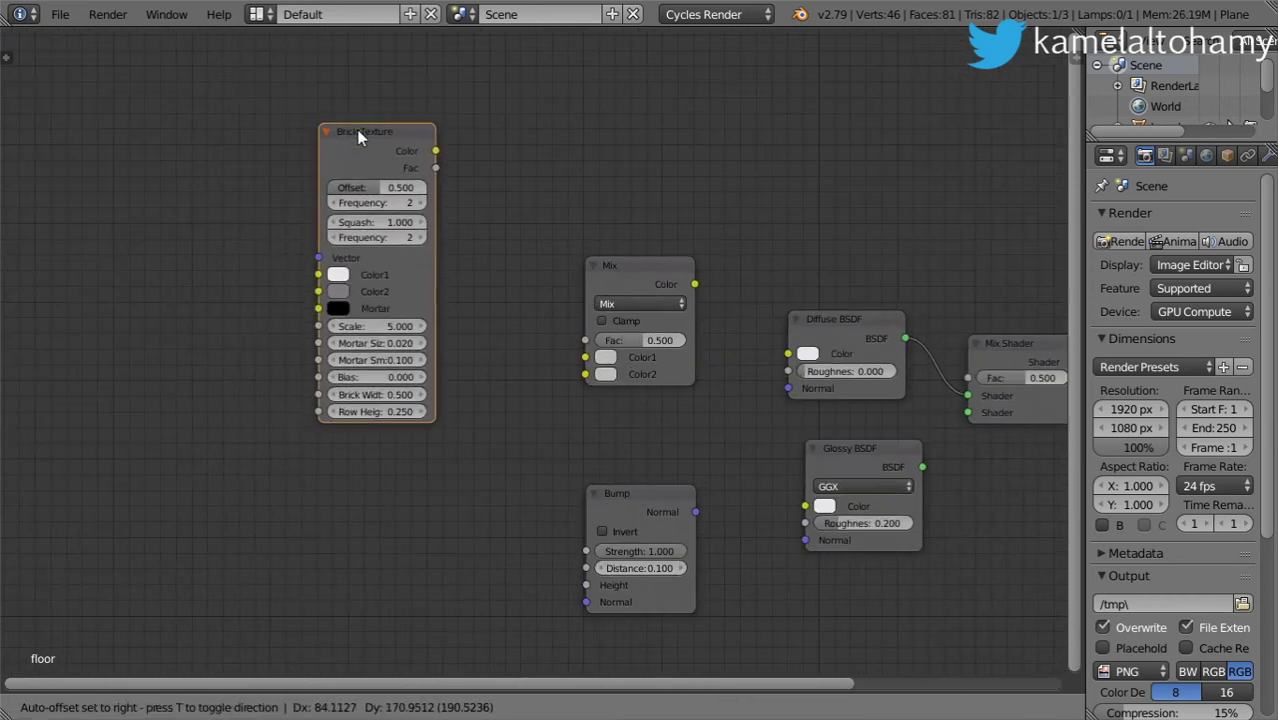
Add a Checker Texture node at the lower left
{"action": "key", "text": "shift+a"}
{"action": "left_click", "coordinate": [466, 380]}
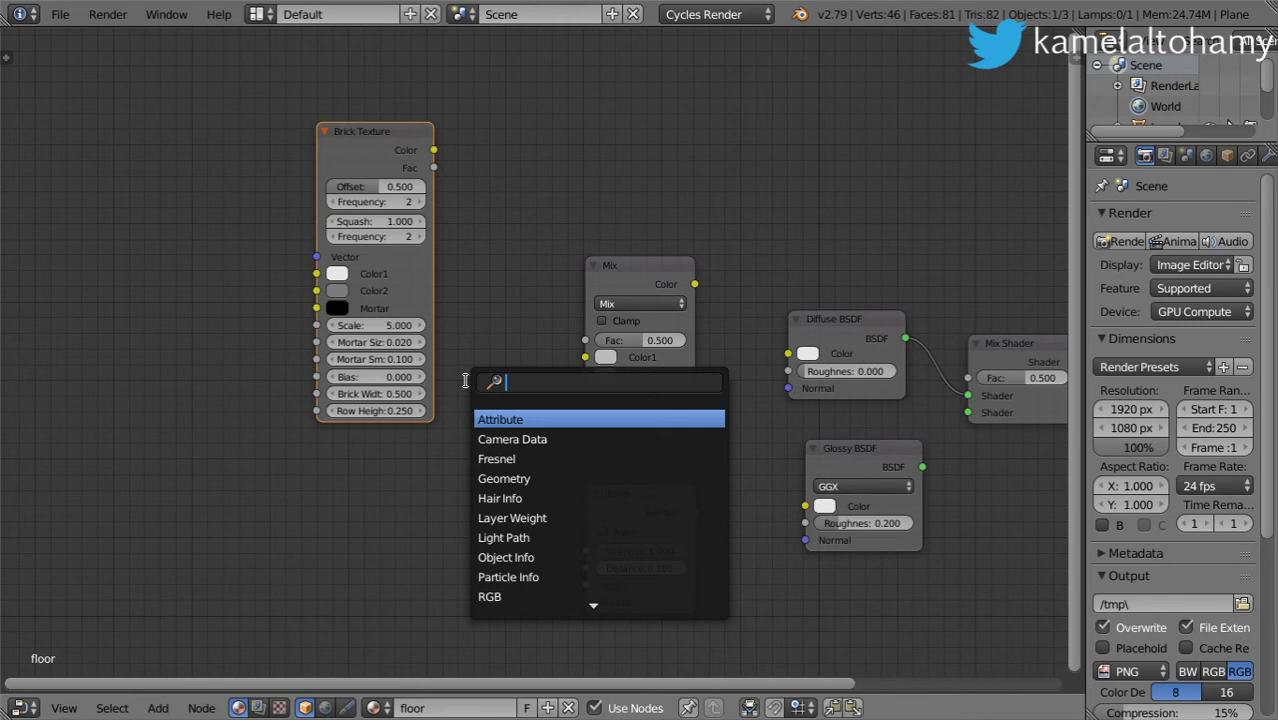
{"action": "key", "text": "Escape"}
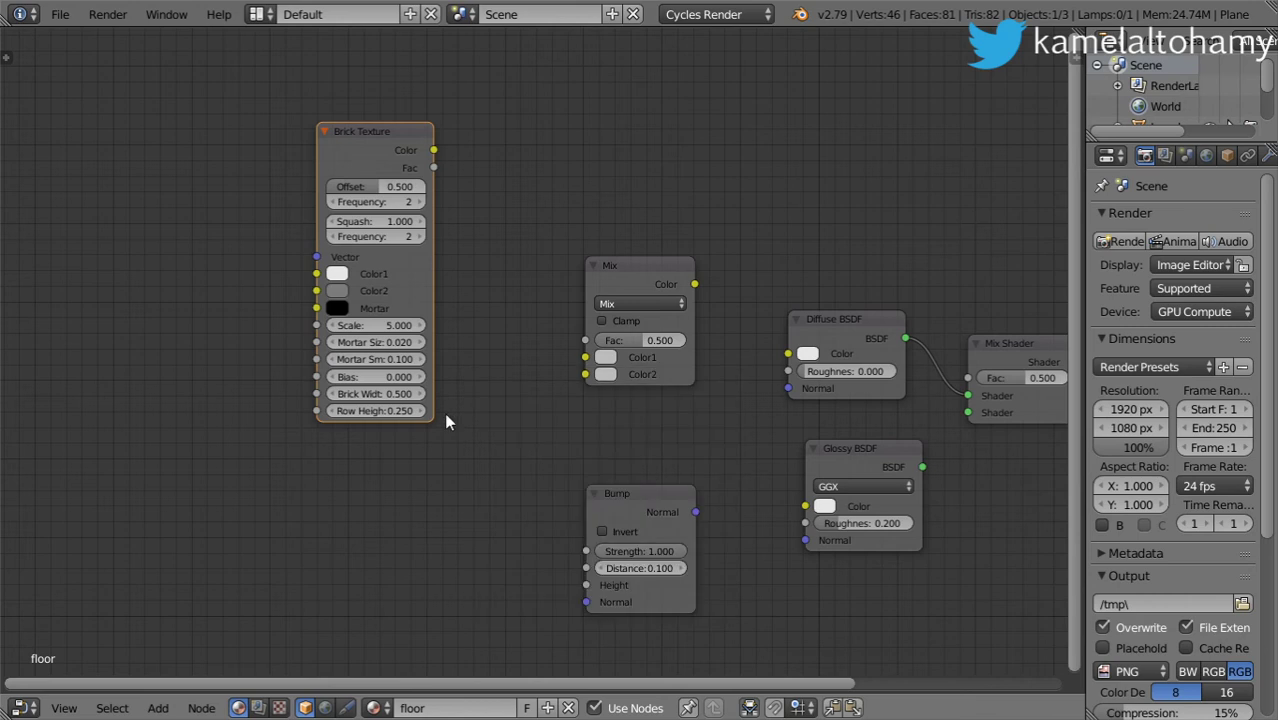
{"action": "key", "text": "shift+a"}
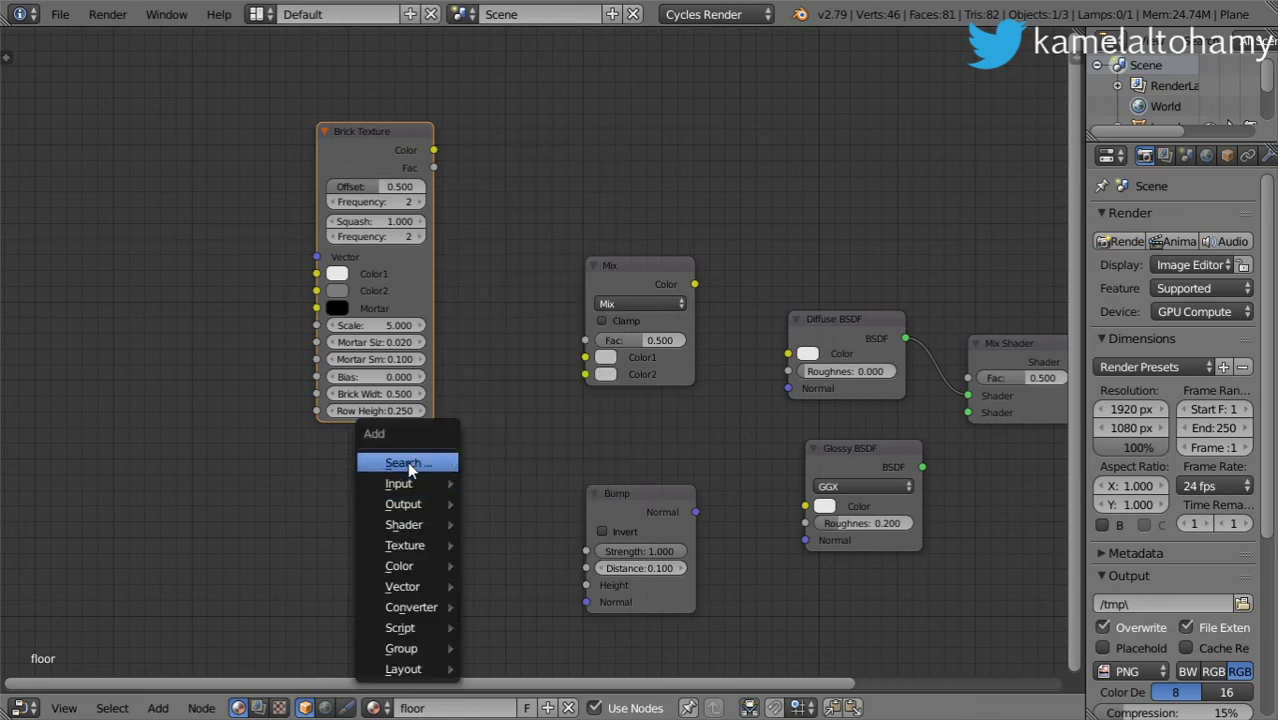
{"action": "key", "text": "Escape"}
{"action": "key", "text": "shift+a"}
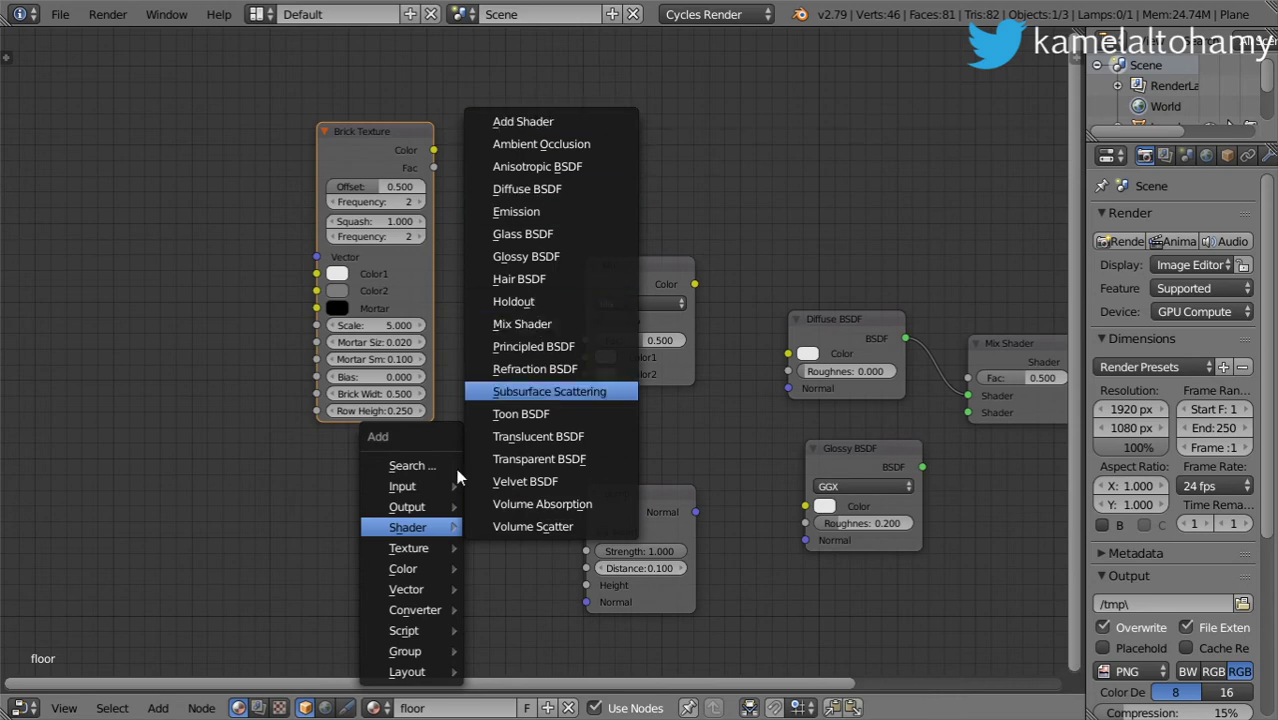
{"action": "mouse_move", "coordinate": [405, 545]}
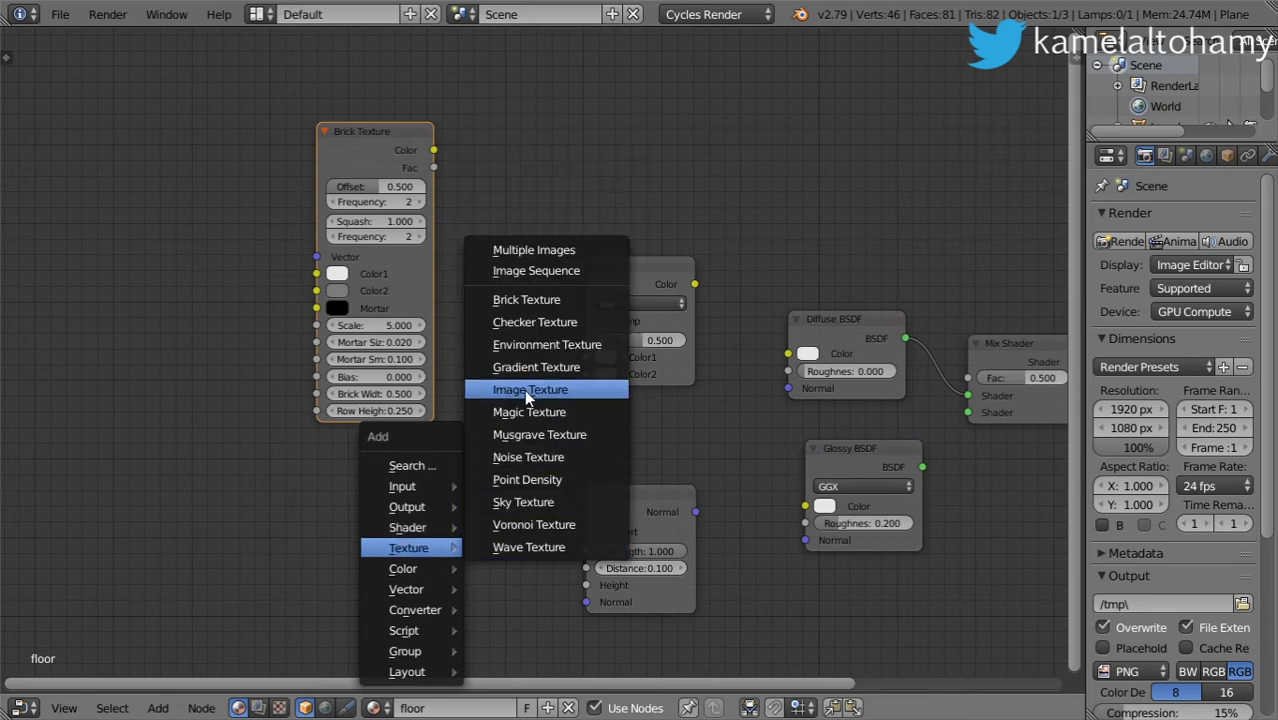
{"action": "left_click", "coordinate": [536, 323]}
{"action": "left_click", "coordinate": [314, 510]}
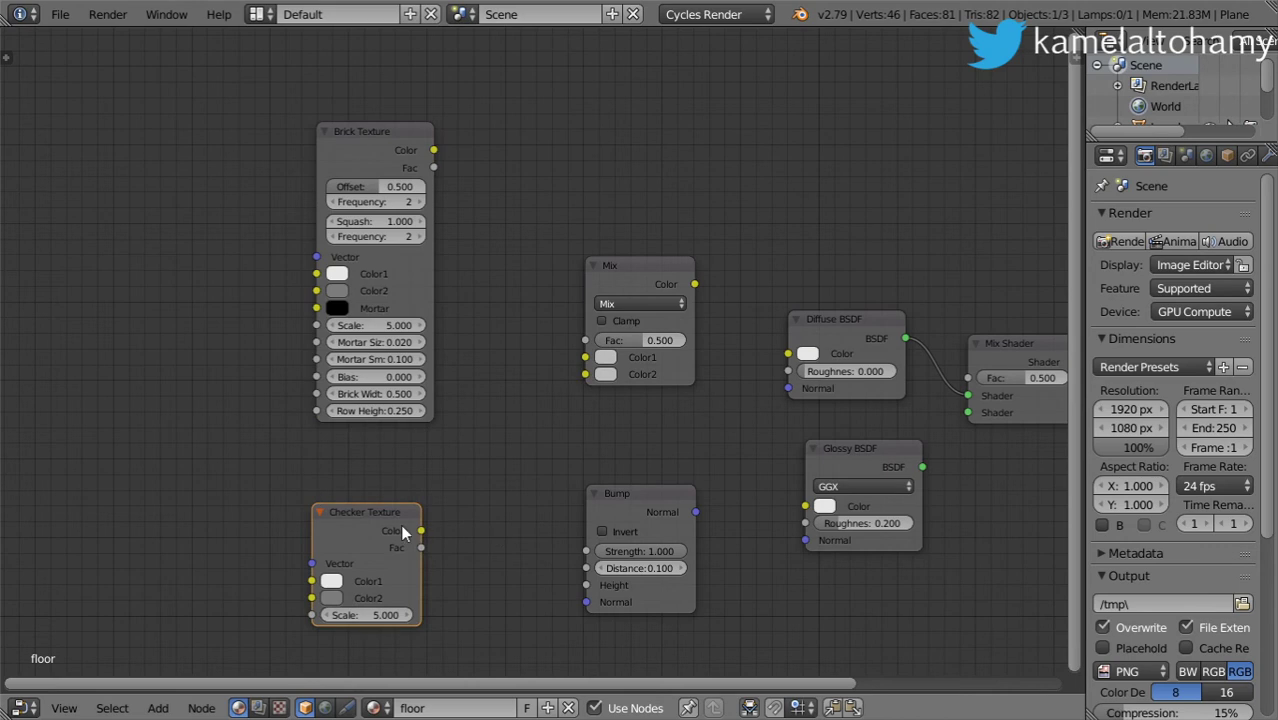
Link Checker Color to Mix Color1, and Brick Fac to Mix Fac and Bump Height
{"action": "left_click_drag", "start_coordinate": [418, 530], "coordinate": [586, 357]}
{"action": "left_click_drag", "start_coordinate": [433, 167], "coordinate": [586, 340]}
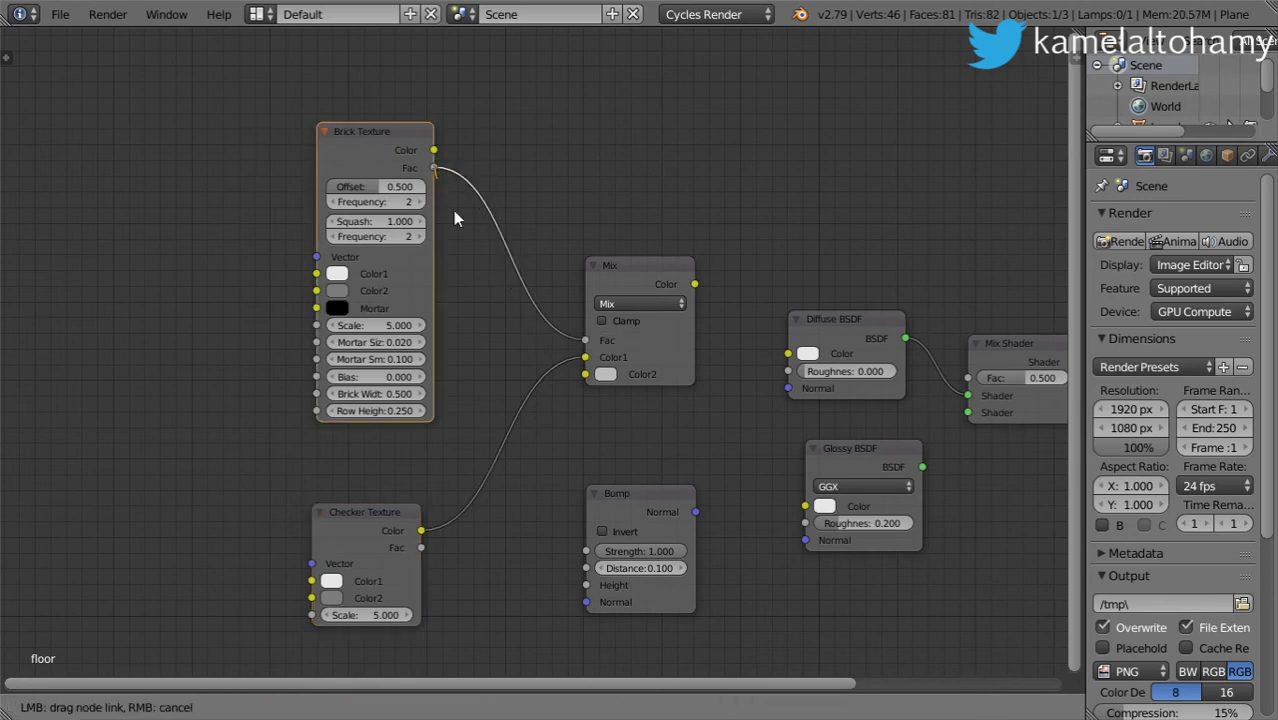
{"action": "left_click_drag", "start_coordinate": [453, 218], "coordinate": [586, 585]}
Link Bump Normal to both Glossy and Diffuse BSDF normals, and Mix Color to Diffuse Color
{"action": "middle_click_drag", "start_coordinate": [716, 551], "coordinate": [493, 481]}
{"action": "scroll", "coordinate": [491, 462], "scroll_direction": "up", "scroll_amount": 1}
{"action": "left_click_drag", "start_coordinate": [490, 456], "coordinate": [608, 486]}
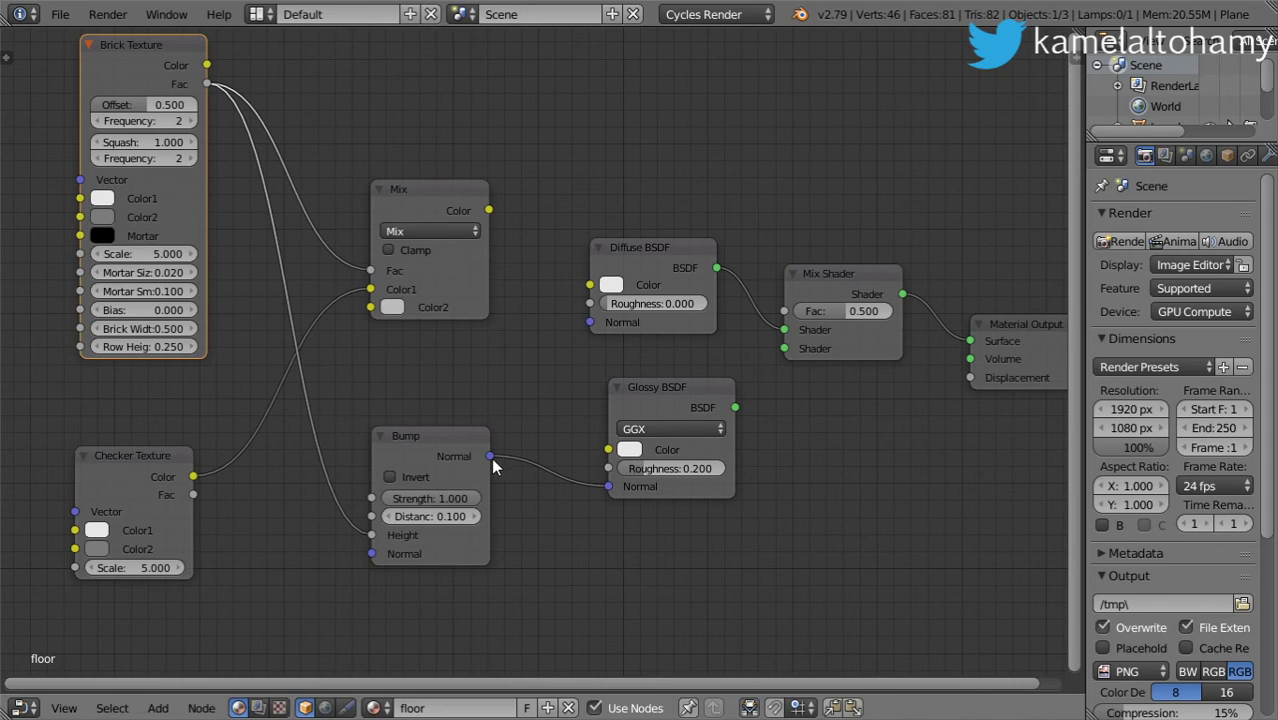
{"action": "left_click_drag", "start_coordinate": [491, 457], "coordinate": [590, 322]}
{"action": "left_click_drag", "start_coordinate": [489, 211], "coordinate": [590, 285]}
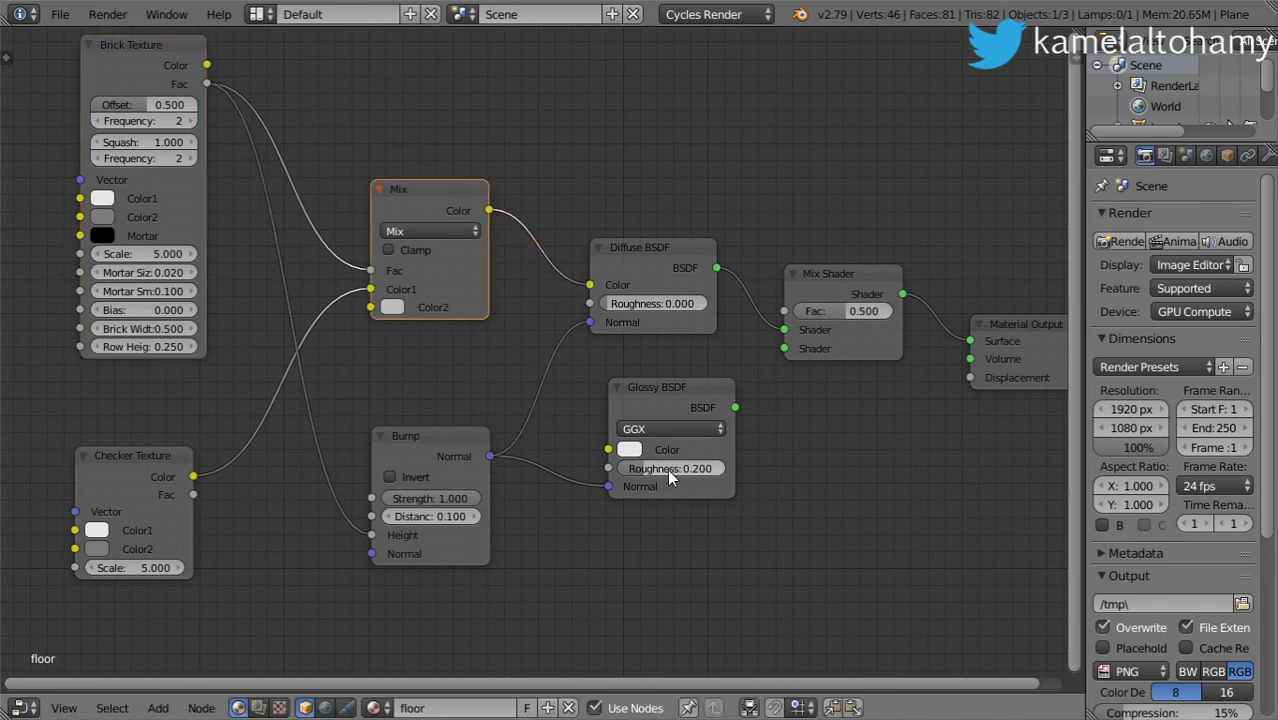
{"action": "middle_click_drag", "start_coordinate": [491, 401], "coordinate": [641, 445]}
{"action": "scroll", "coordinate": [546, 354], "scroll_direction": "up", "scroll_amount": 1}
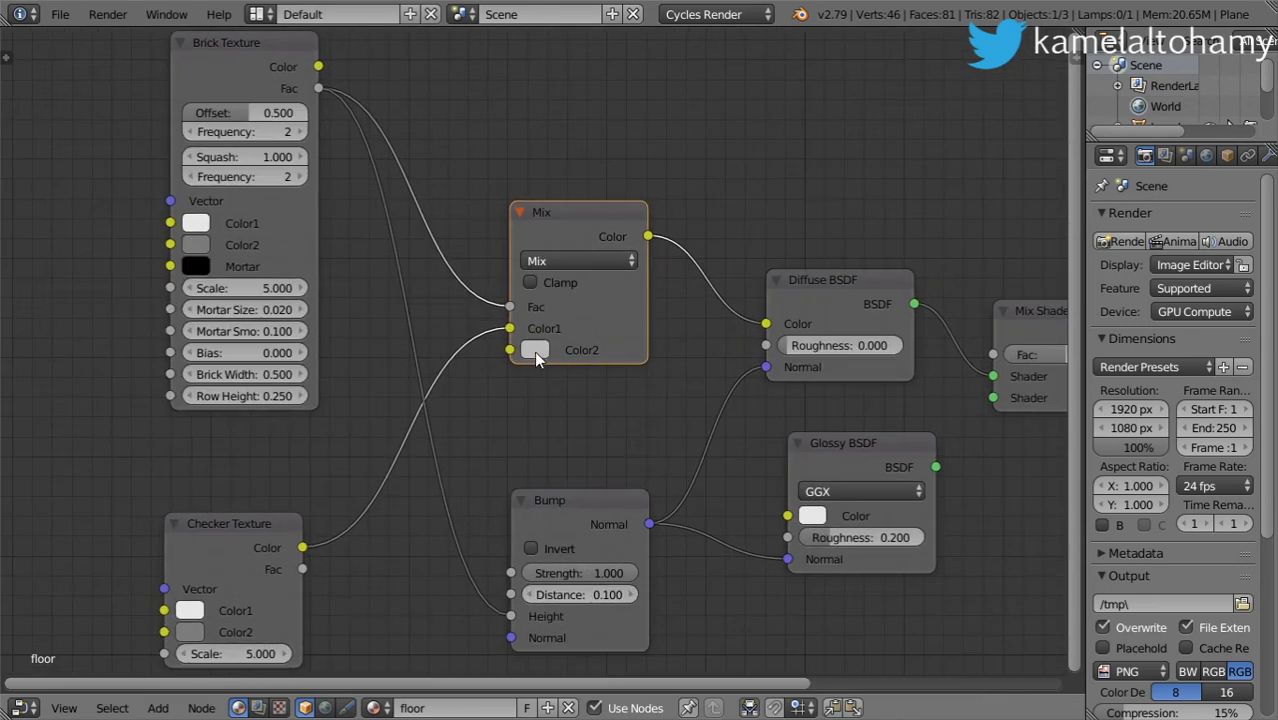
Set the Mix node's Color2 to full-brightness yellow
{"action": "left_click", "coordinate": [536, 352]}
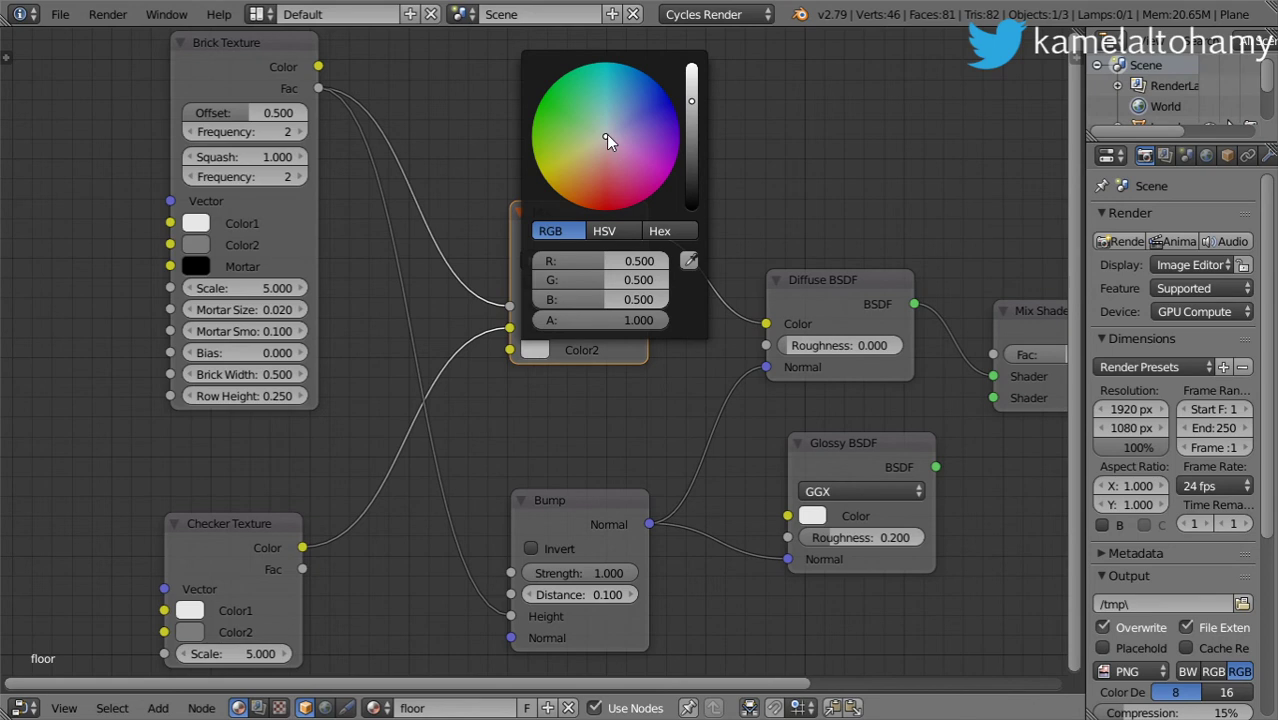
{"action": "left_click_drag", "start_coordinate": [606, 134], "coordinate": [540, 172]}
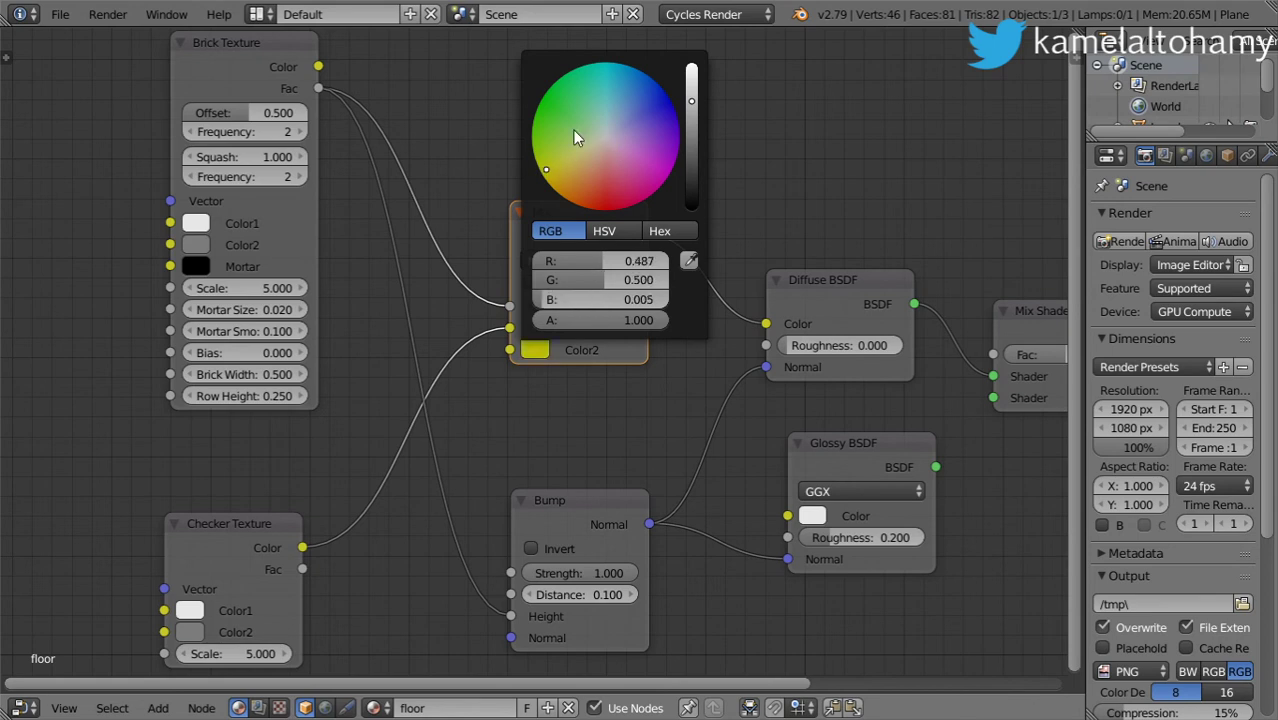
{"action": "left_click", "coordinate": [691, 75]}
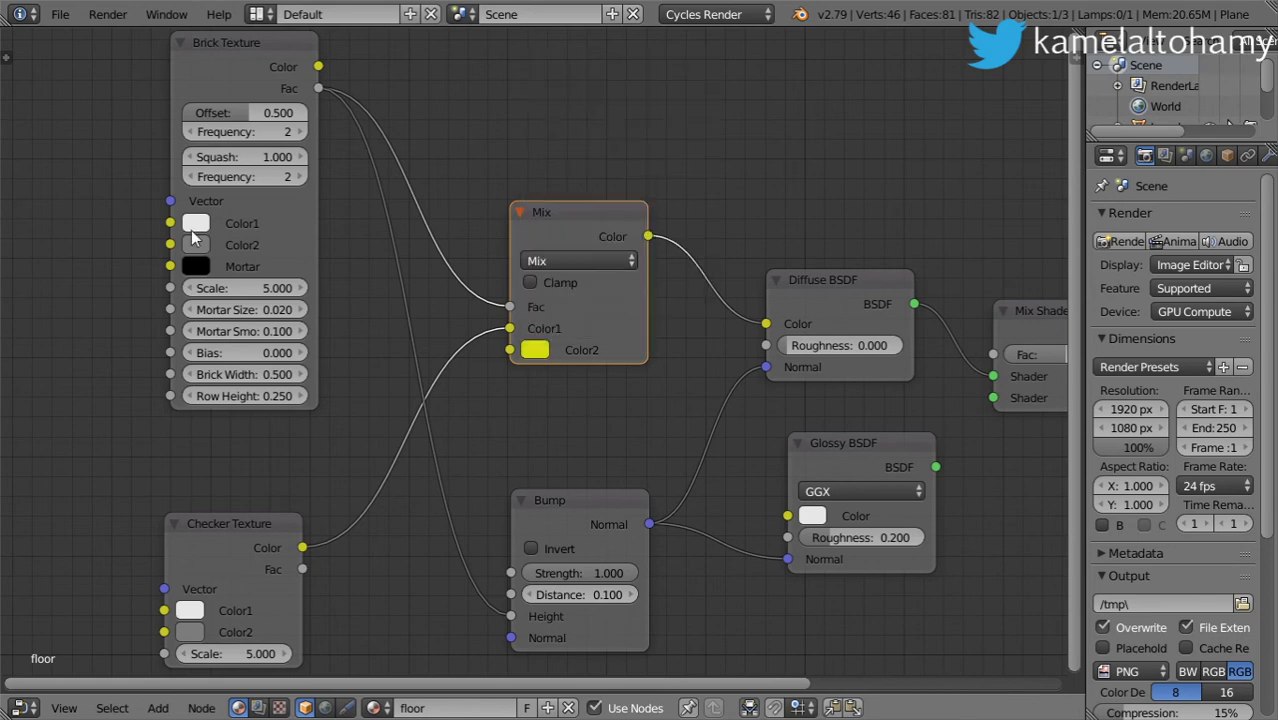
Set the Checker Texture's Color1 to blue and Color2 to green
{"action": "middle_click_drag", "start_coordinate": [419, 462], "coordinate": [414, 406]}
{"action": "left_click", "coordinate": [243, 550]}
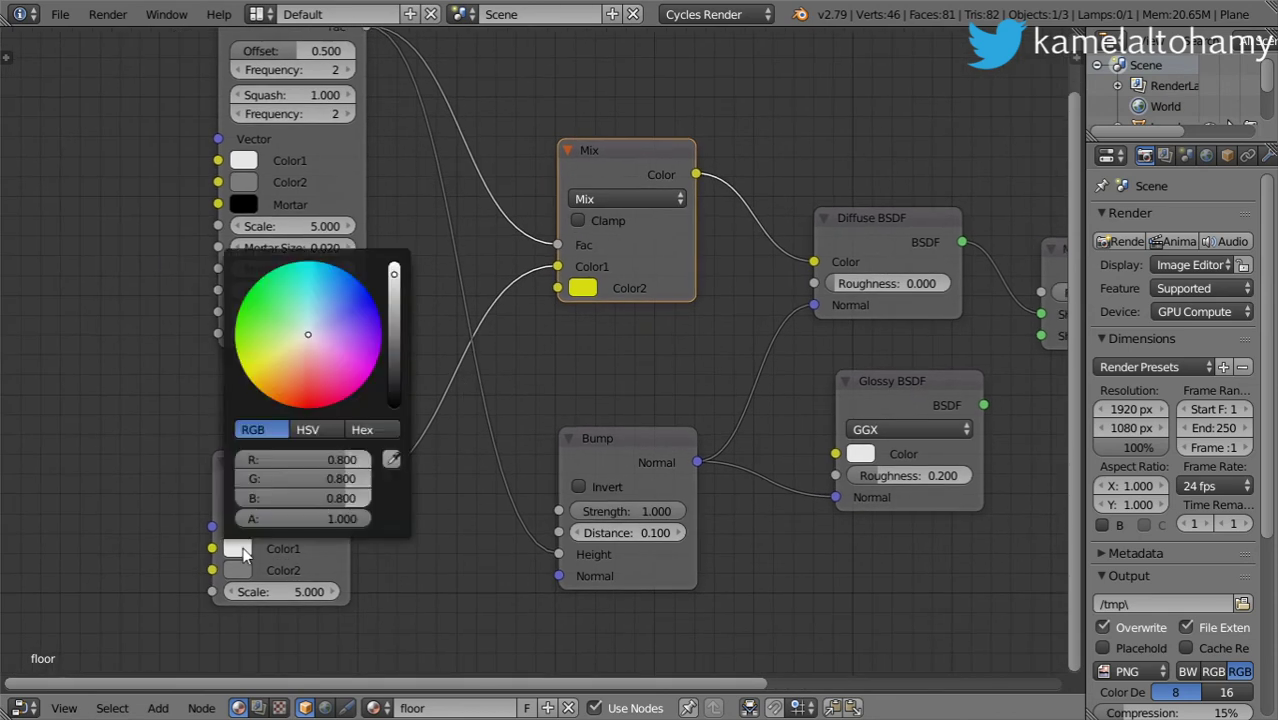
{"action": "left_click_drag", "start_coordinate": [352, 305], "coordinate": [329, 274]}
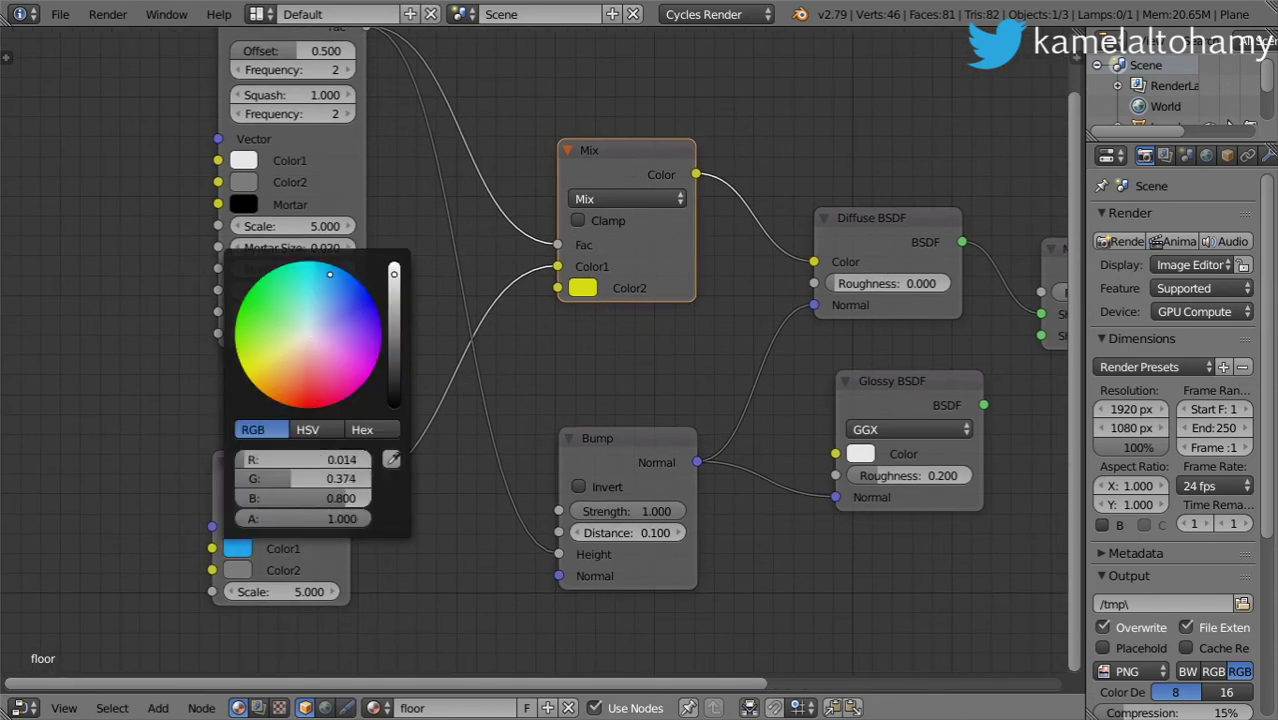
{"action": "left_click", "coordinate": [238, 570]}
{"action": "left_click", "coordinate": [394, 298]}
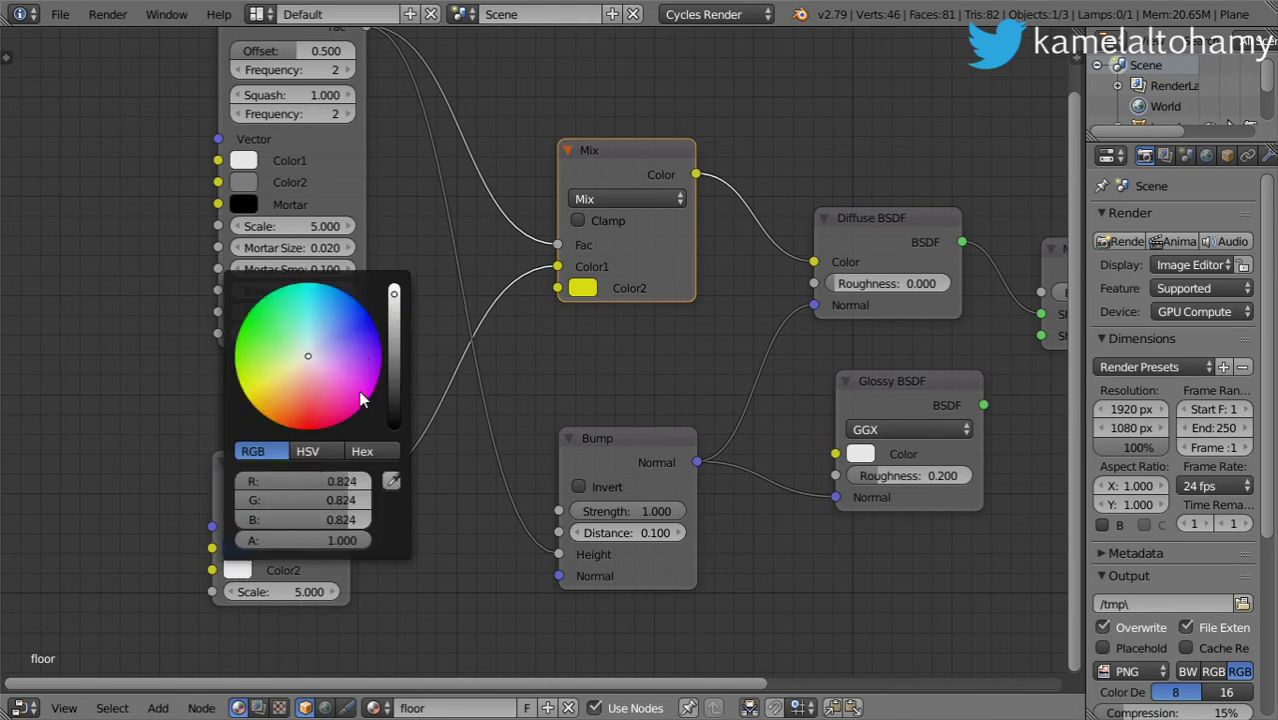
{"action": "mouse_move", "coordinate": [335, 381]}
{"action": "left_mouse_down"}
{"action": "mouse_move", "coordinate": [274, 405]}
{"action": "mouse_move", "coordinate": [268, 304]}
{"action": "left_mouse_up"}
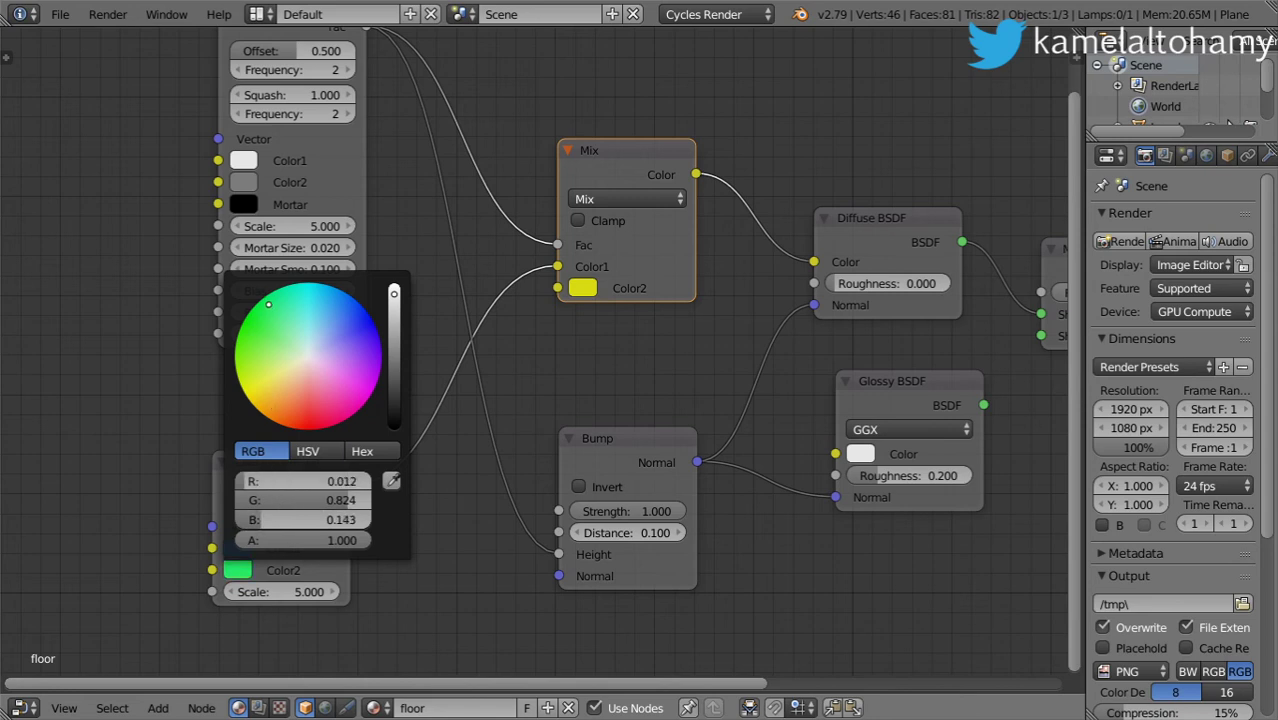
Preview the blue-green checker bricks with yellow mortar in Cycles, then return to the floor nodes
{"action": "left_click", "coordinate": [20, 707]}
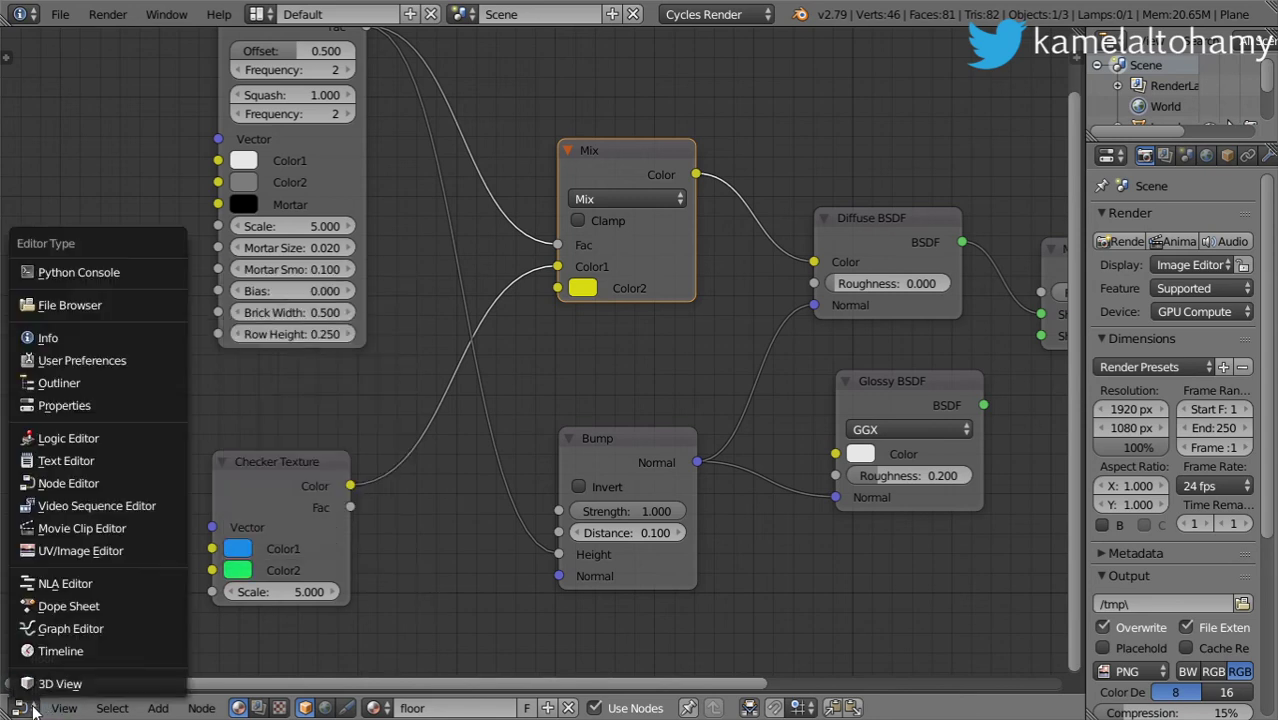
{"action": "left_click", "coordinate": [64, 686]}
{"action": "key", "text": "shift+z"}
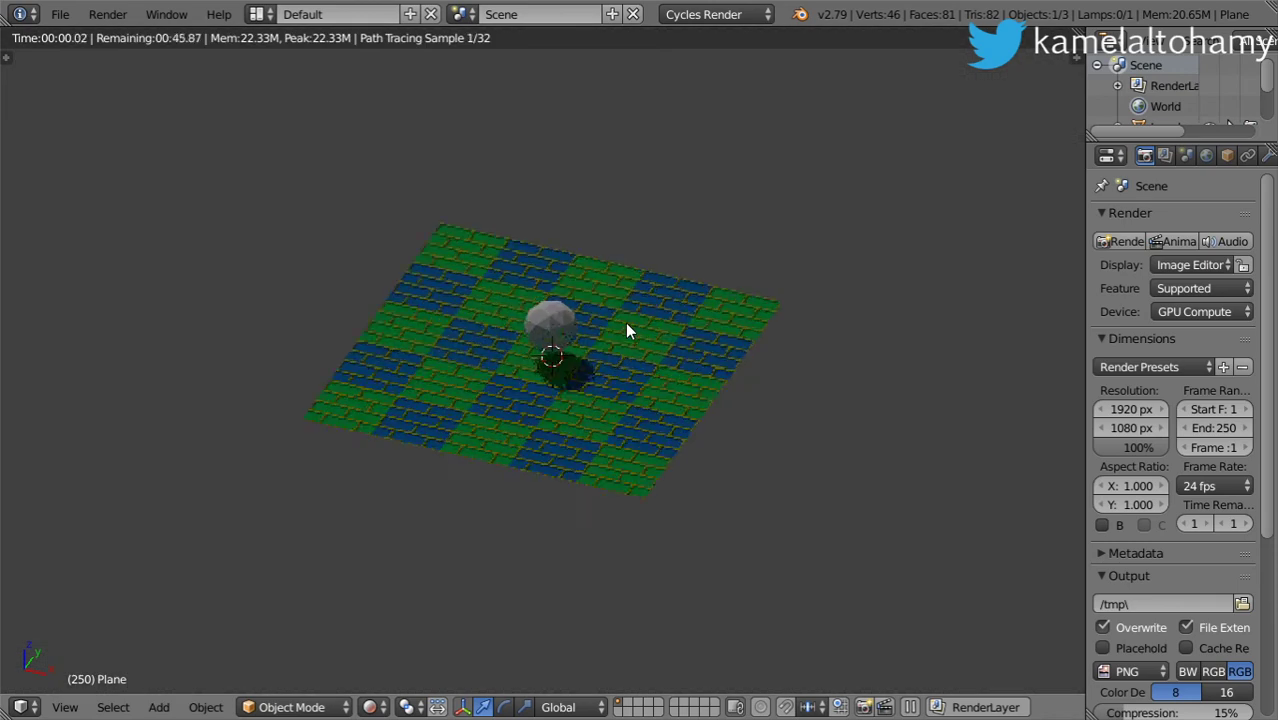
{"action": "scroll", "coordinate": [625, 322], "scroll_direction": "up", "scroll_amount": 4}
{"action": "scroll", "coordinate": [618, 335], "scroll_direction": "up", "scroll_amount": 3}
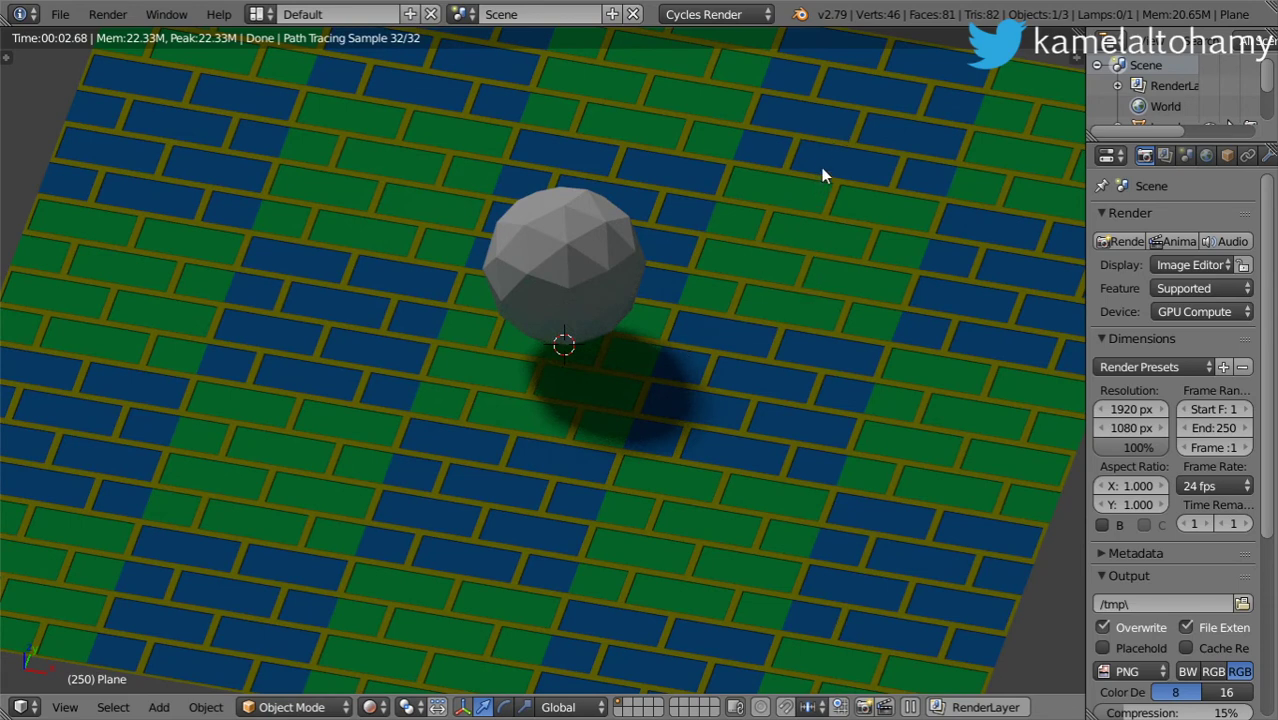
{"action": "middle_click_drag", "start_coordinate": [442, 462], "coordinate": [470, 436]}
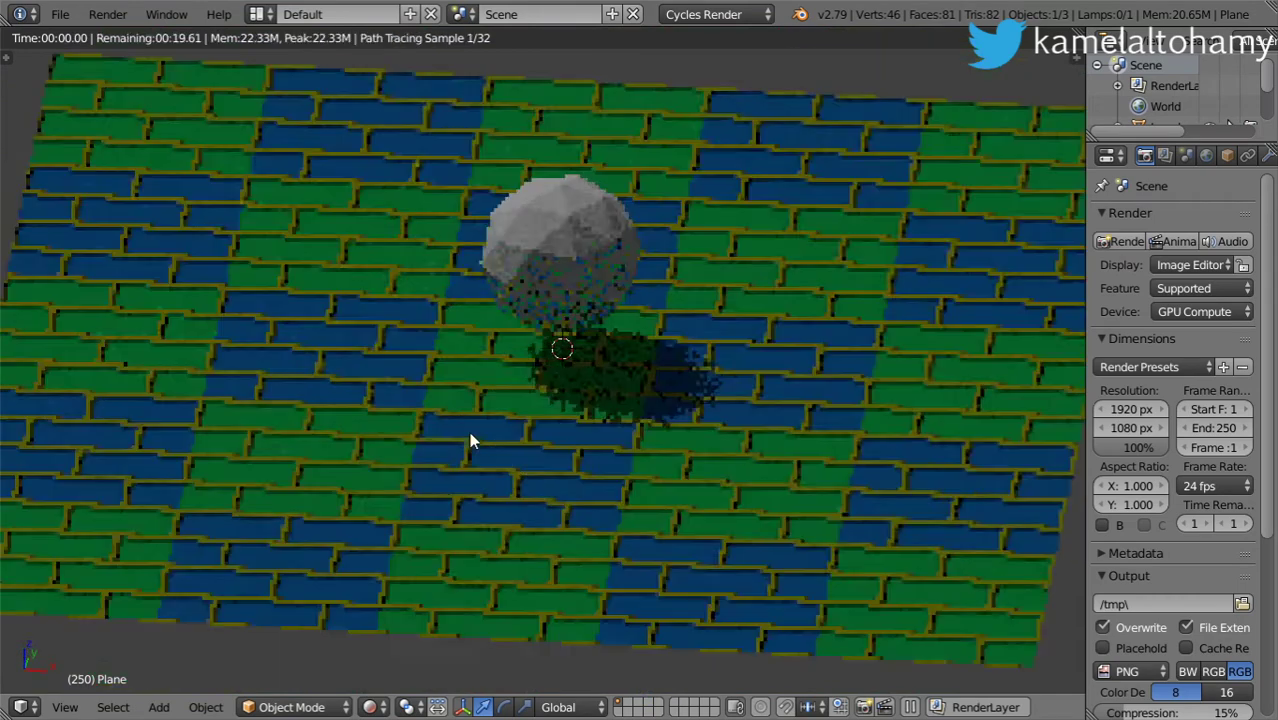
{"action": "key", "text": "shift+F3"}
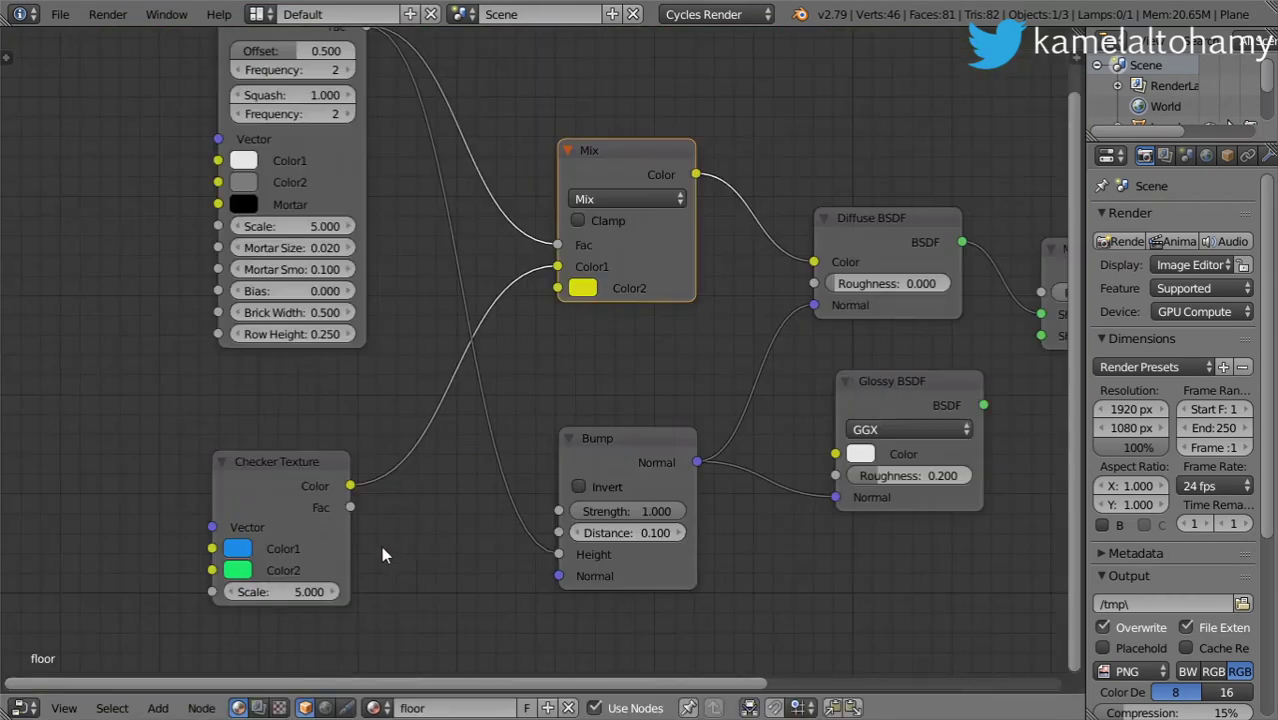
Set the Brick Texture to Brick Width 1, Row Height 1.5 and Mortar Size 0.04
{"action": "scroll", "coordinate": [365, 422], "scroll_direction": "up", "scroll_amount": 2}
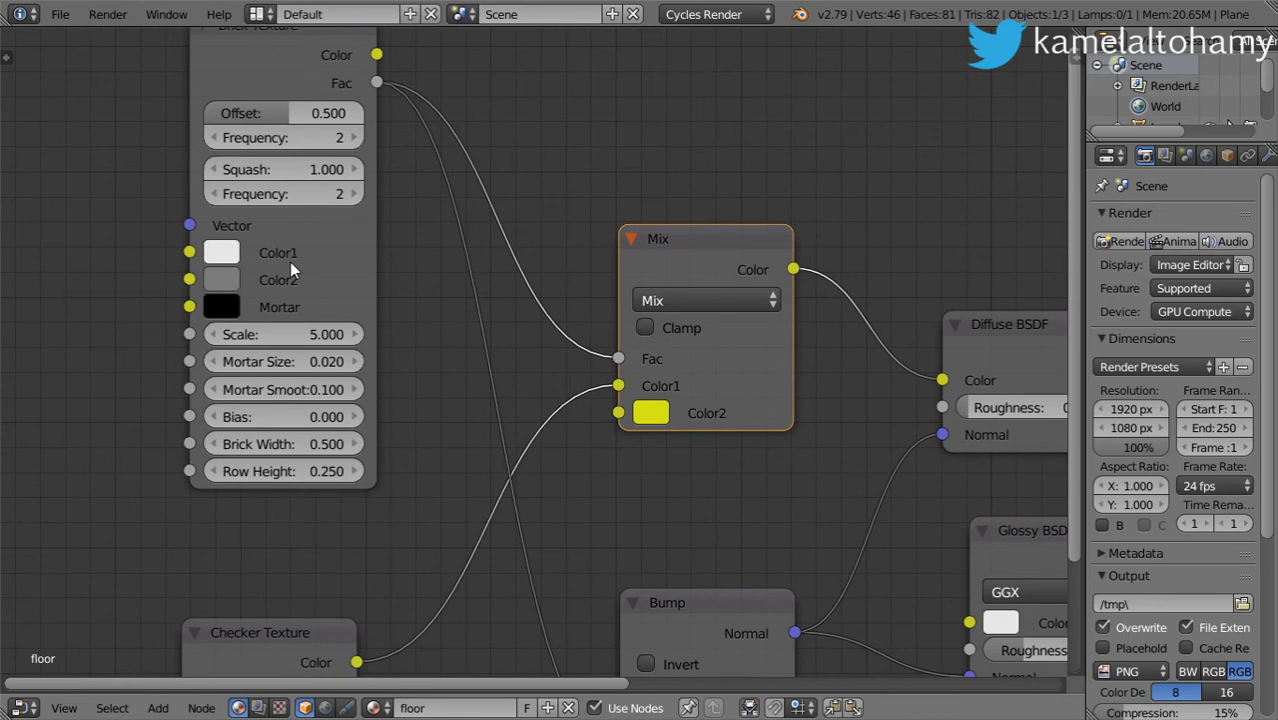
{"action": "left_click", "coordinate": [287, 444]}
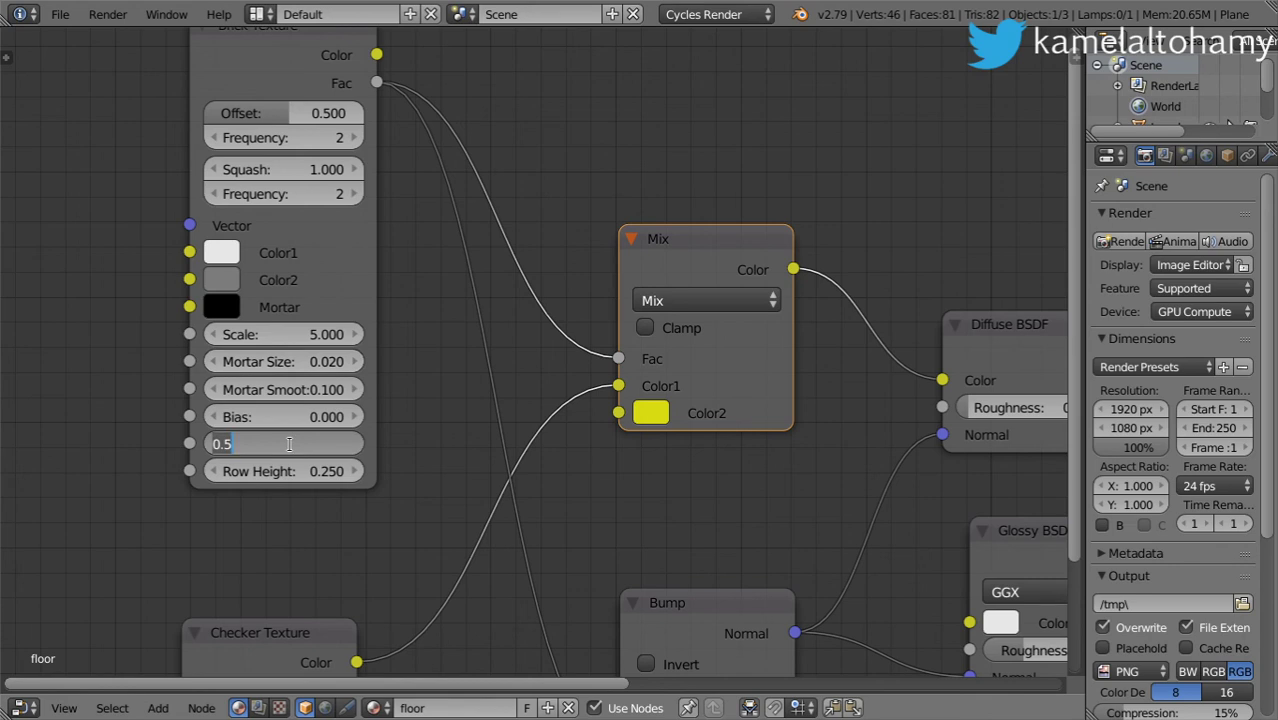
{"action": "type", "text": "1"}
{"action": "key", "text": "Tab"}
{"action": "type", "text": "1"}
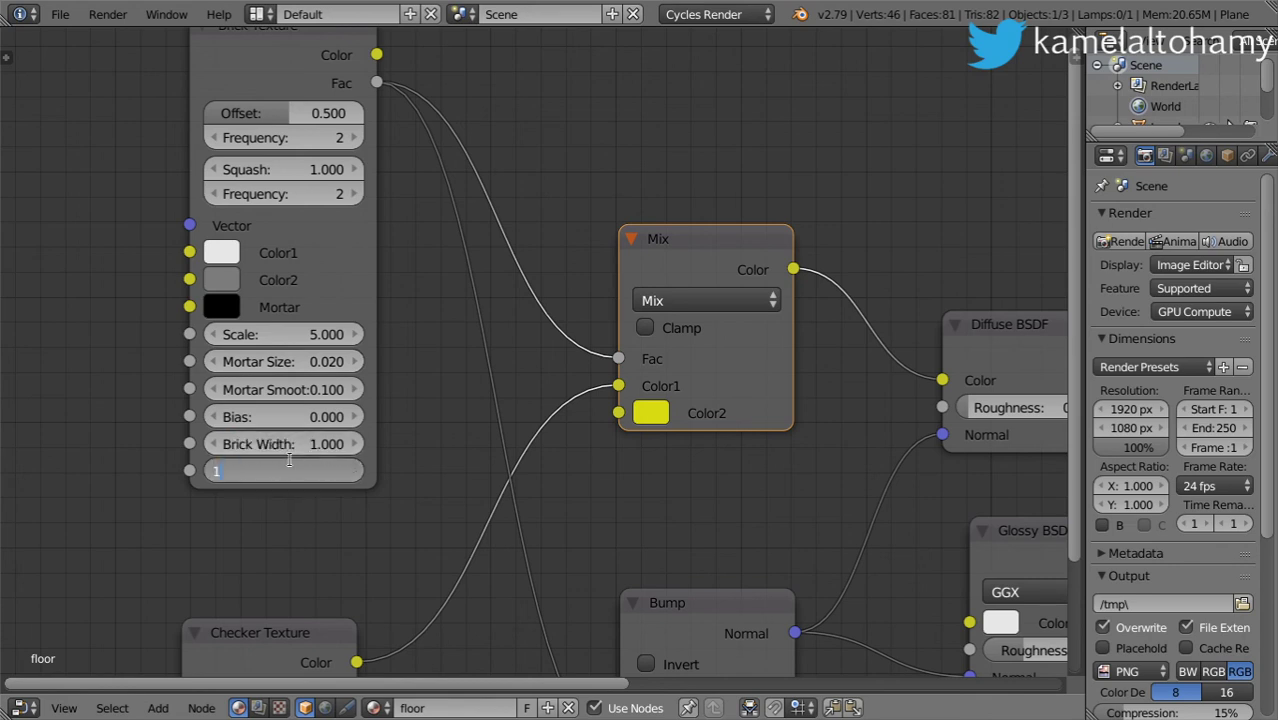
{"action": "type", "text": ".5"}
{"action": "key", "text": "Return"}
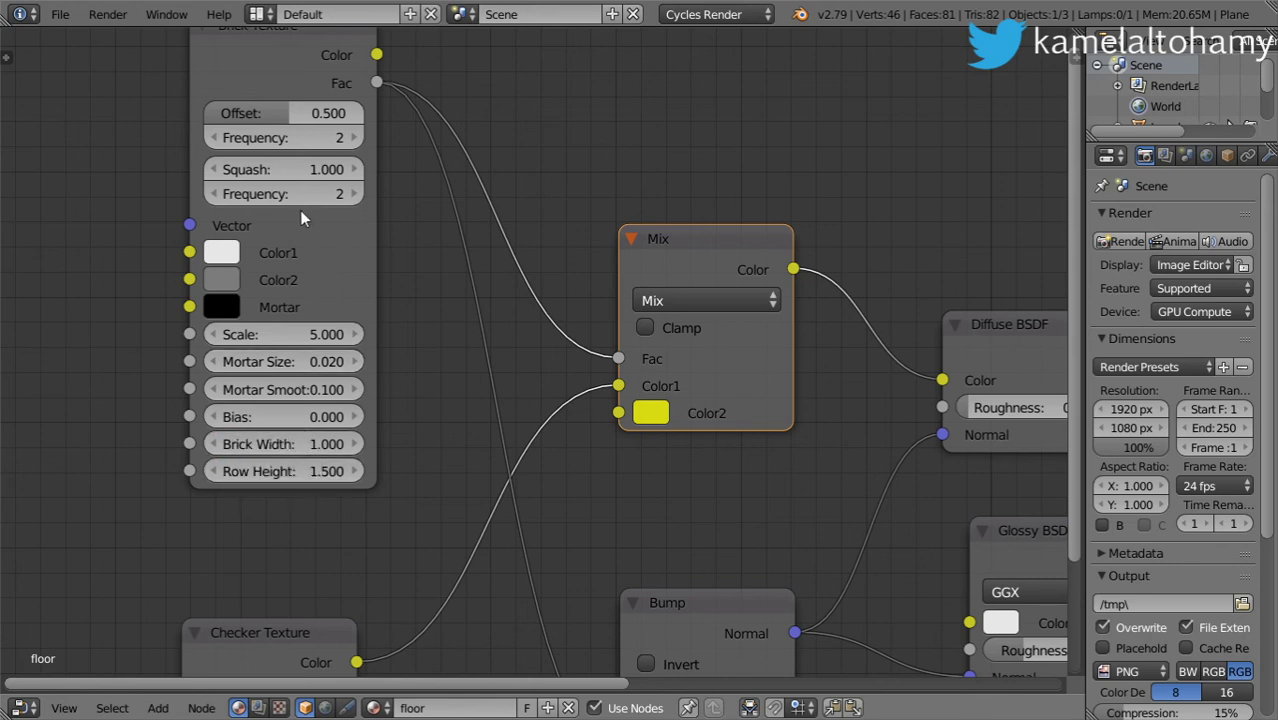
{"action": "left_click", "coordinate": [305, 362]}
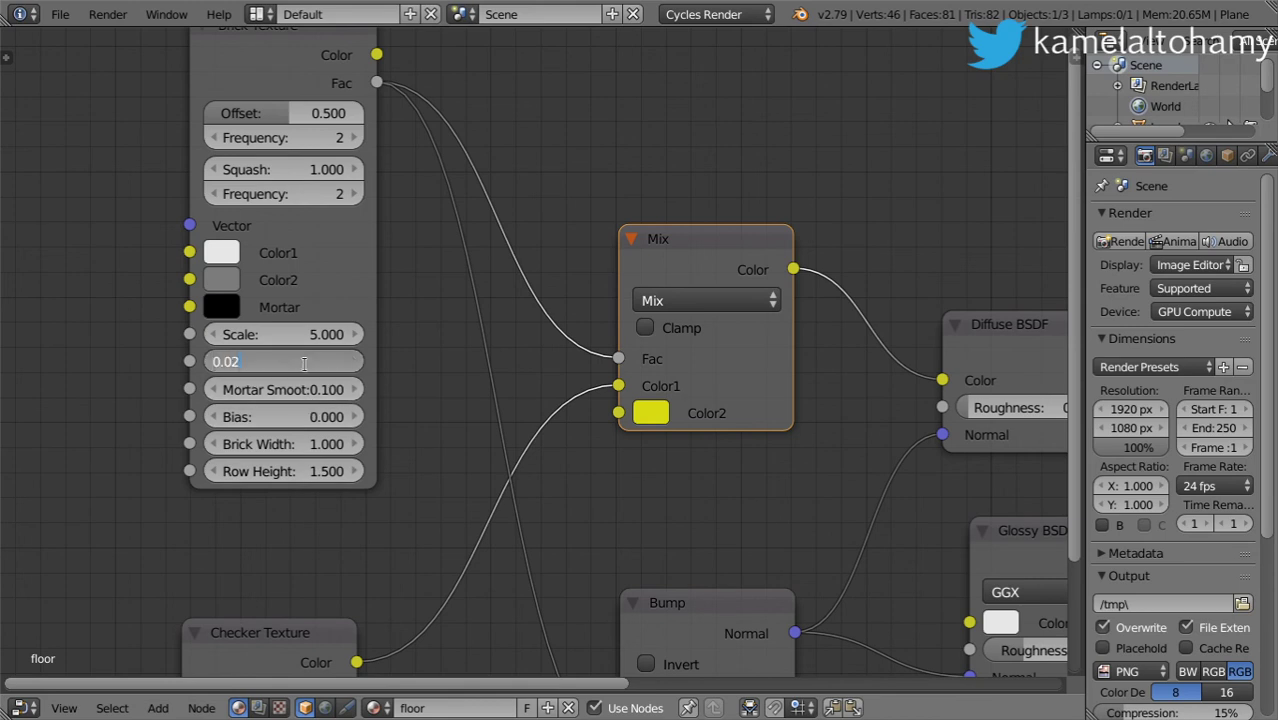
{"action": "key", "text": "BackSpace"}
{"action": "type", "text": "4"}
{"action": "key", "text": "Return"}
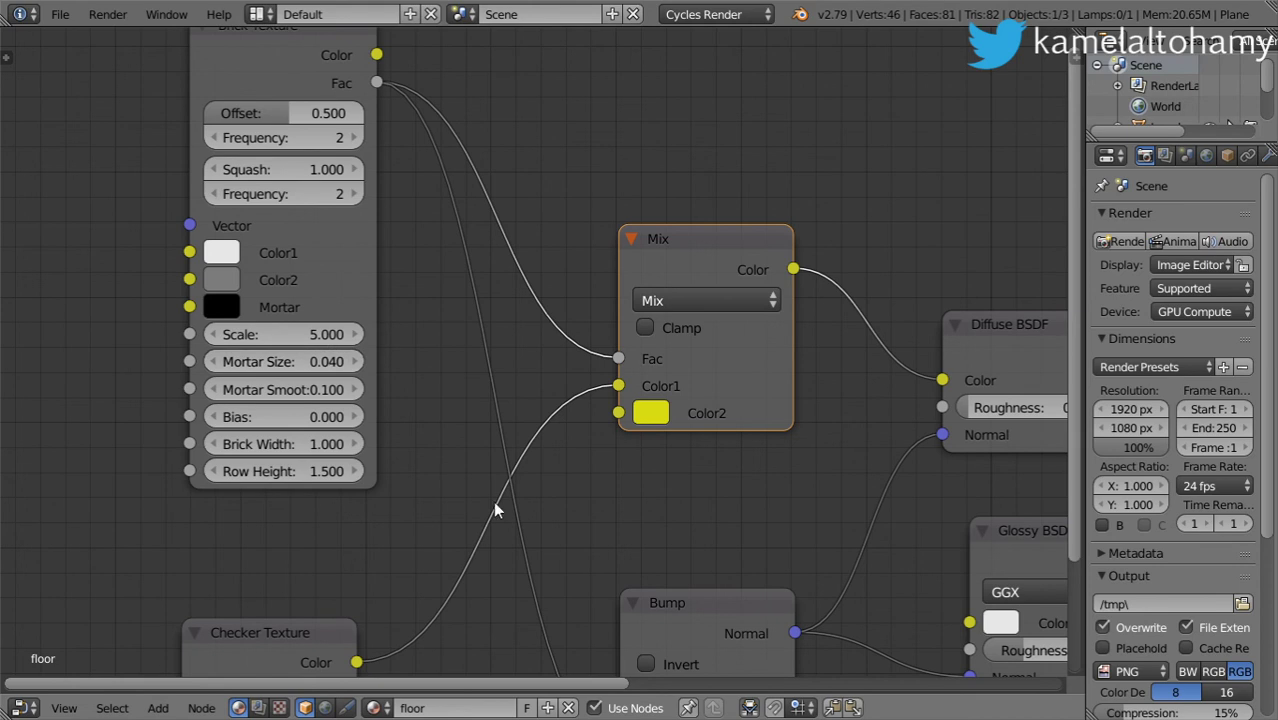
{"action": "scroll", "coordinate": [493, 501], "scroll_direction": "down", "scroll_amount": 1}
{"action": "middle_click_drag", "start_coordinate": [703, 550], "coordinate": [503, 440]}
Connect the Glossy BSDF to the Mix Shader's second Shader input
{"action": "left_click_drag", "start_coordinate": [820, 406], "coordinate": [878, 338]}
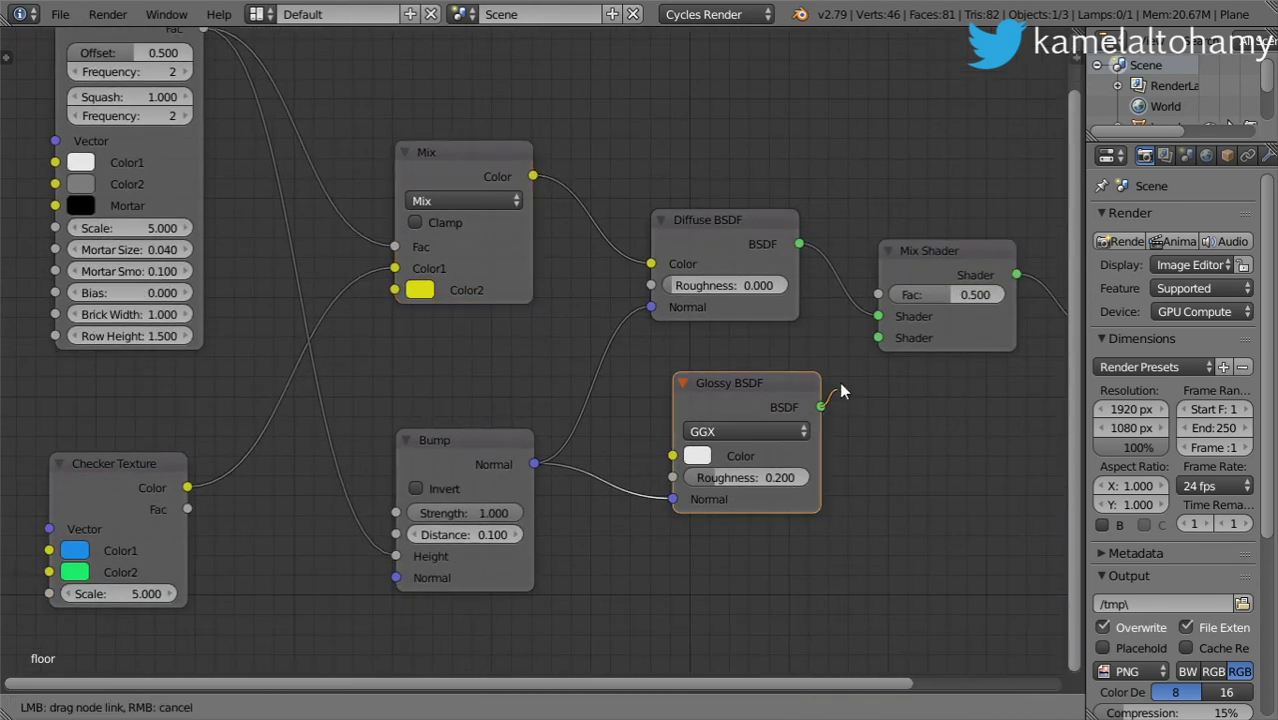
{"action": "middle_click_drag", "start_coordinate": [949, 289], "coordinate": [771, 387]}
{"action": "scroll", "coordinate": [771, 387], "scroll_direction": "up", "scroll_amount": 1}
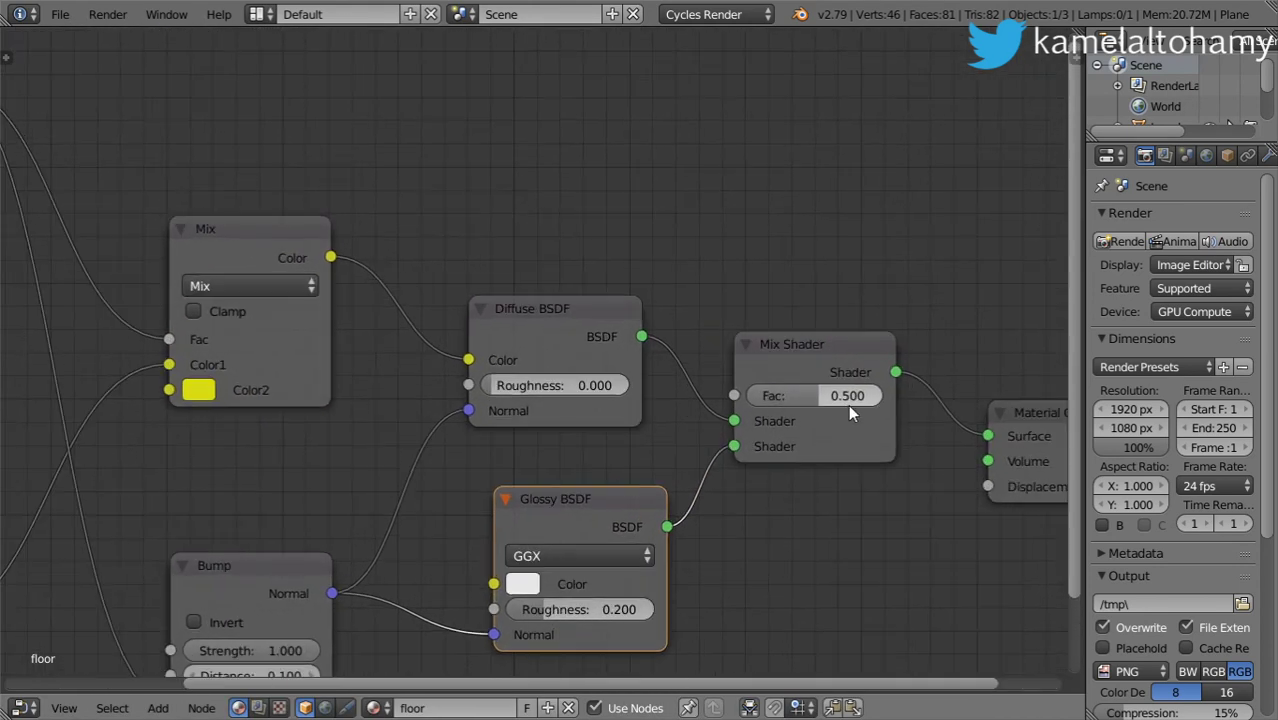
Add a Fresnel node and link its Fac to the Mix Shader factor
{"action": "key", "text": "shift+a"}
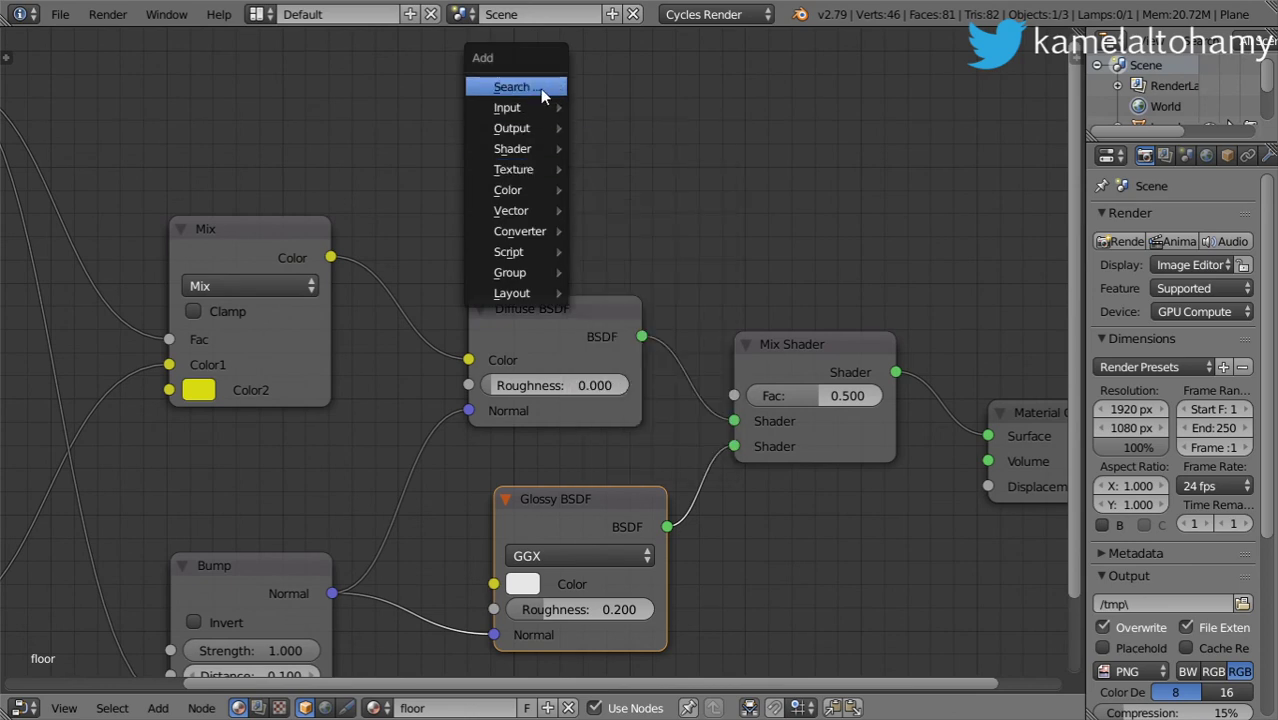
{"action": "left_click", "coordinate": [540, 88]}
{"action": "type", "text": "fre"}
{"action": "key", "text": "Return"}
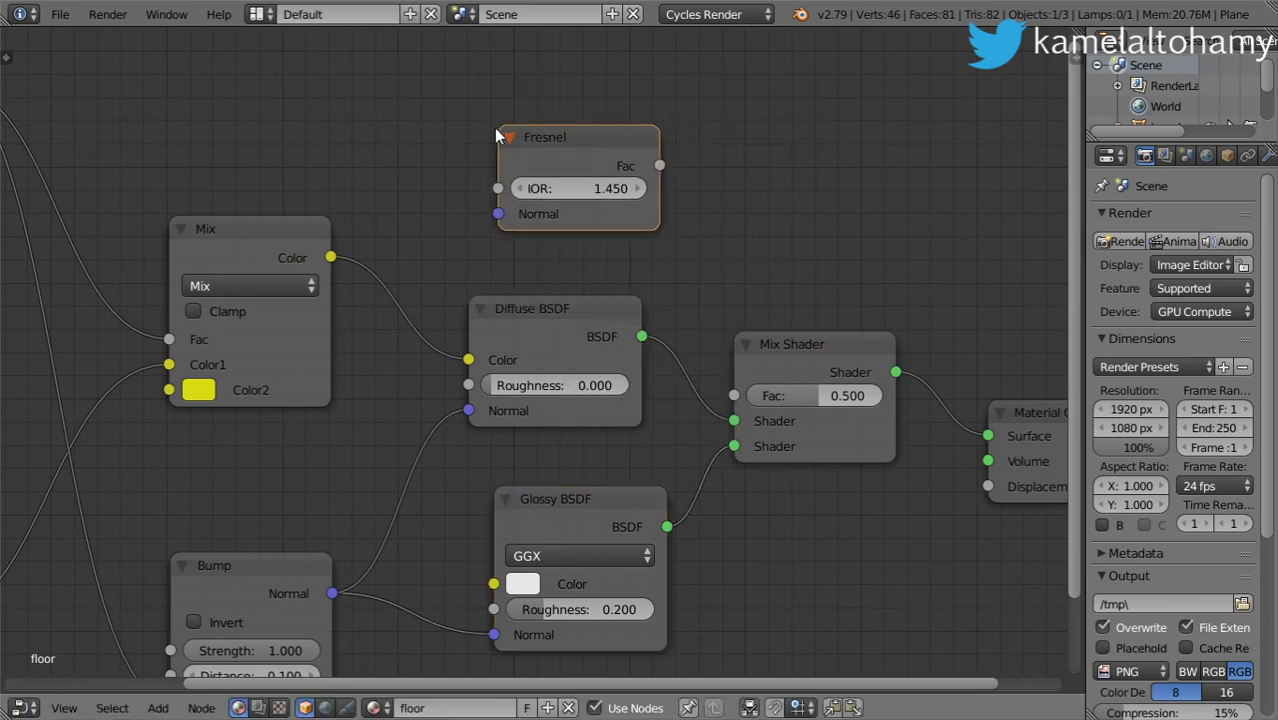
{"action": "mouse_move", "coordinate": [661, 167]}
{"action": "left_mouse_down"}
{"action": "mouse_move", "coordinate": [702, 365]}
{"action": "mouse_move", "coordinate": [734, 395]}
{"action": "left_mouse_up"}
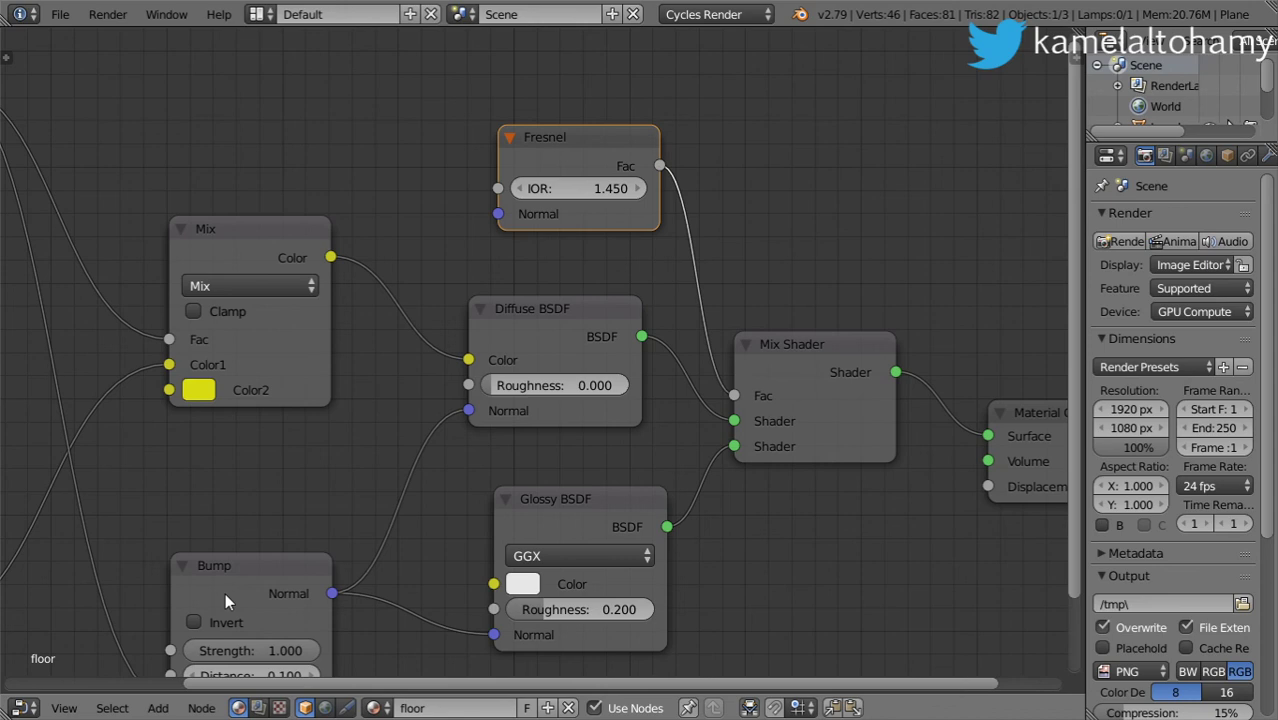
Check the result in the 3D view, then return to the floor material's nodes
{"action": "left_click", "coordinate": [24, 708]}
{"action": "left_click", "coordinate": [44, 688]}
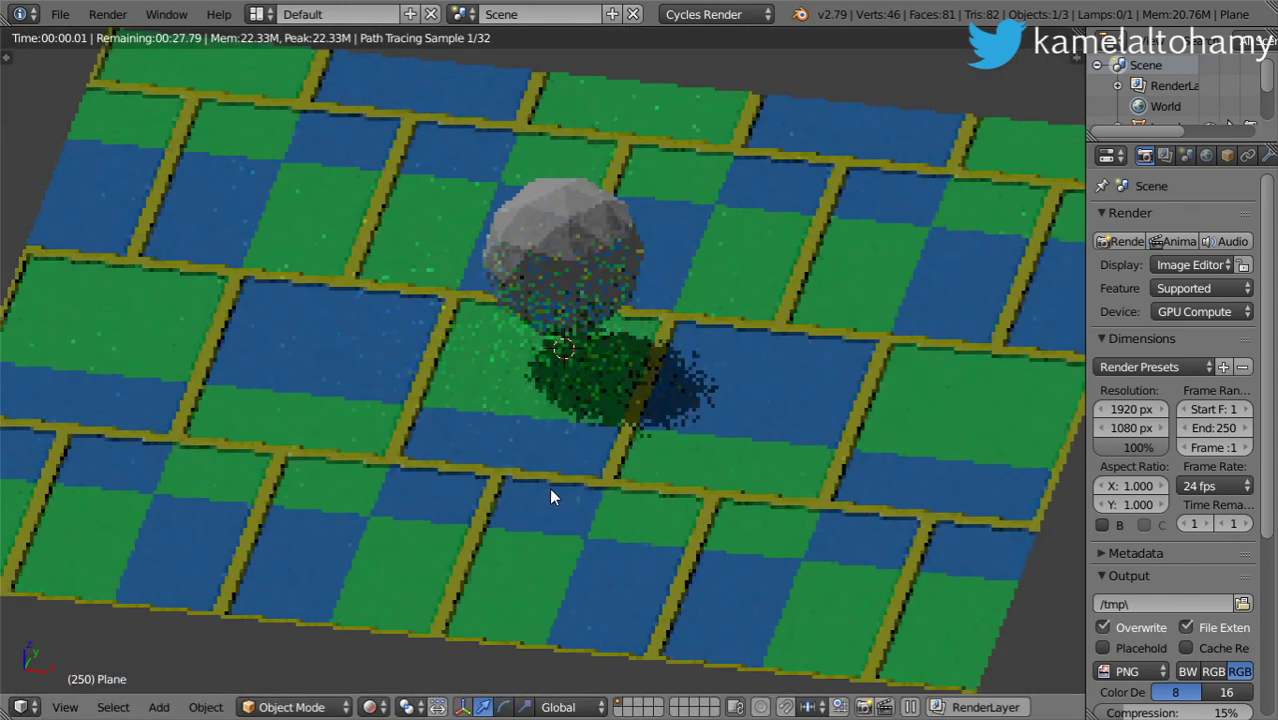
{"action": "scroll", "coordinate": [542, 488], "scroll_direction": "down", "scroll_amount": 1}
{"action": "scroll", "coordinate": [542, 488], "scroll_direction": "down", "scroll_amount": 2}
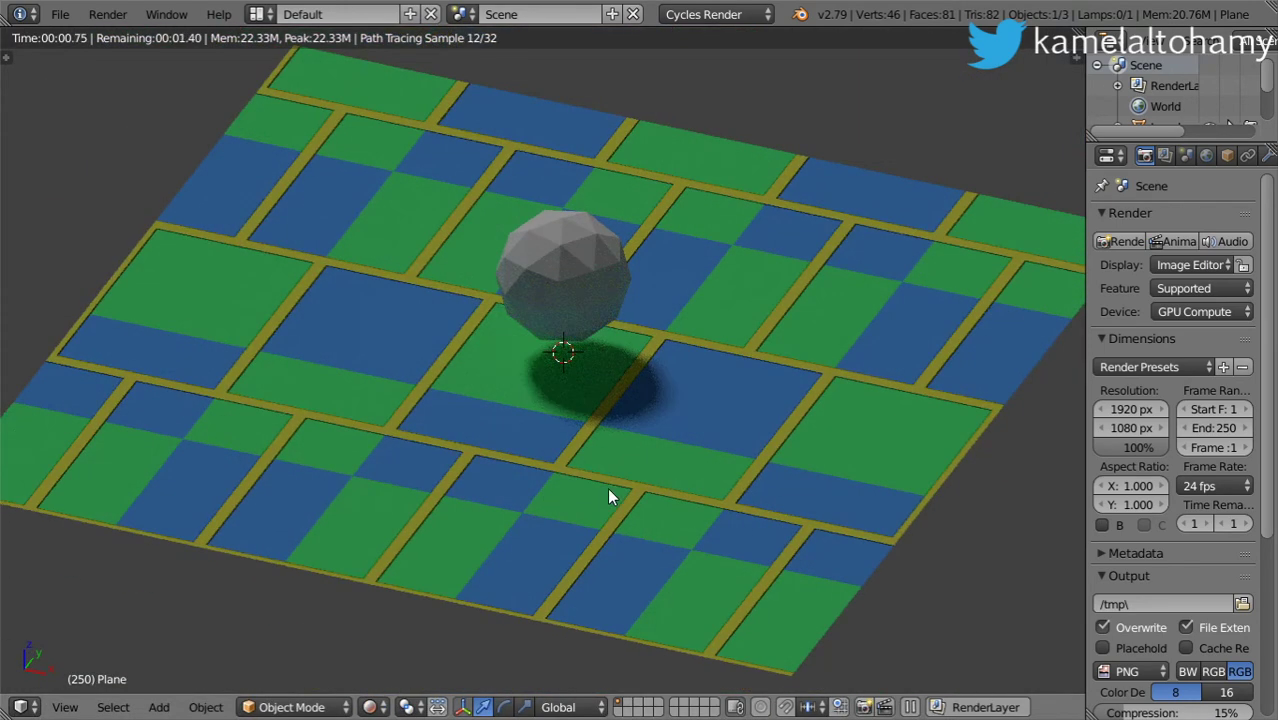
{"action": "key", "text": "shift+F3"}
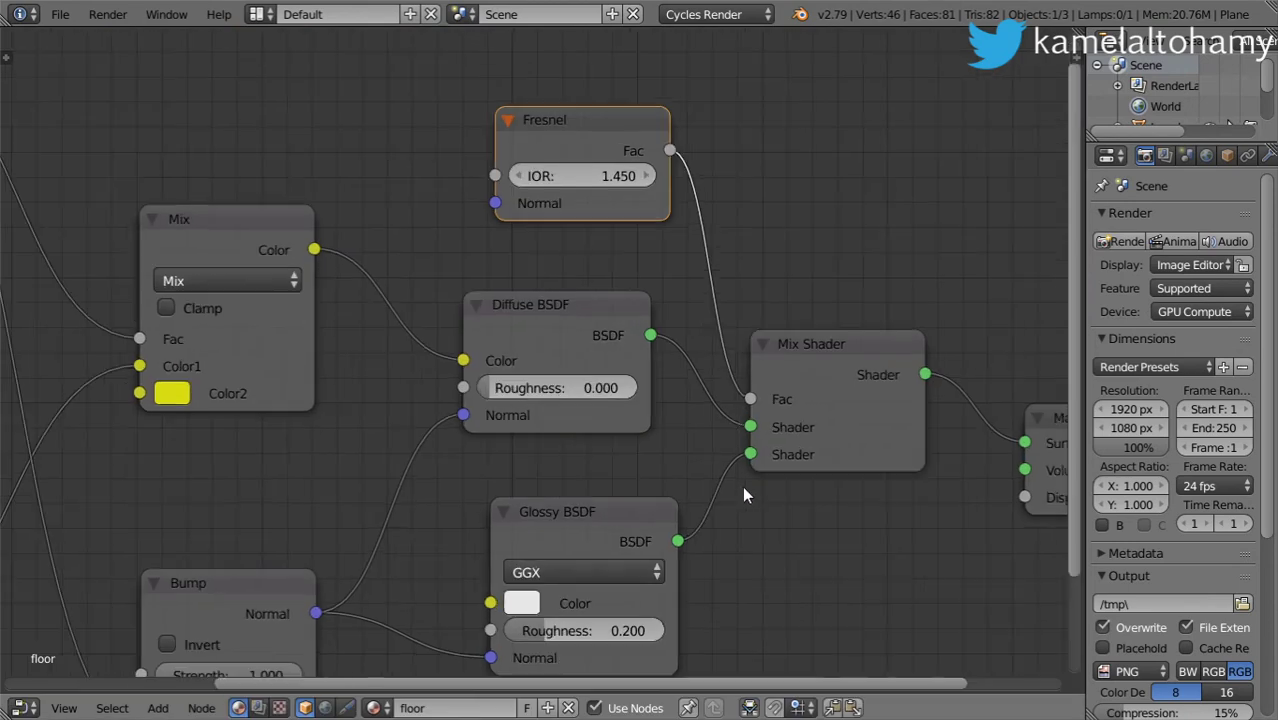
Disconnect Fresnel from the Mix Shader and set its factor to 0.2
{"action": "left_click_drag", "start_coordinate": [749, 398], "coordinate": [736, 369]}
{"action": "left_click", "coordinate": [819, 397]}
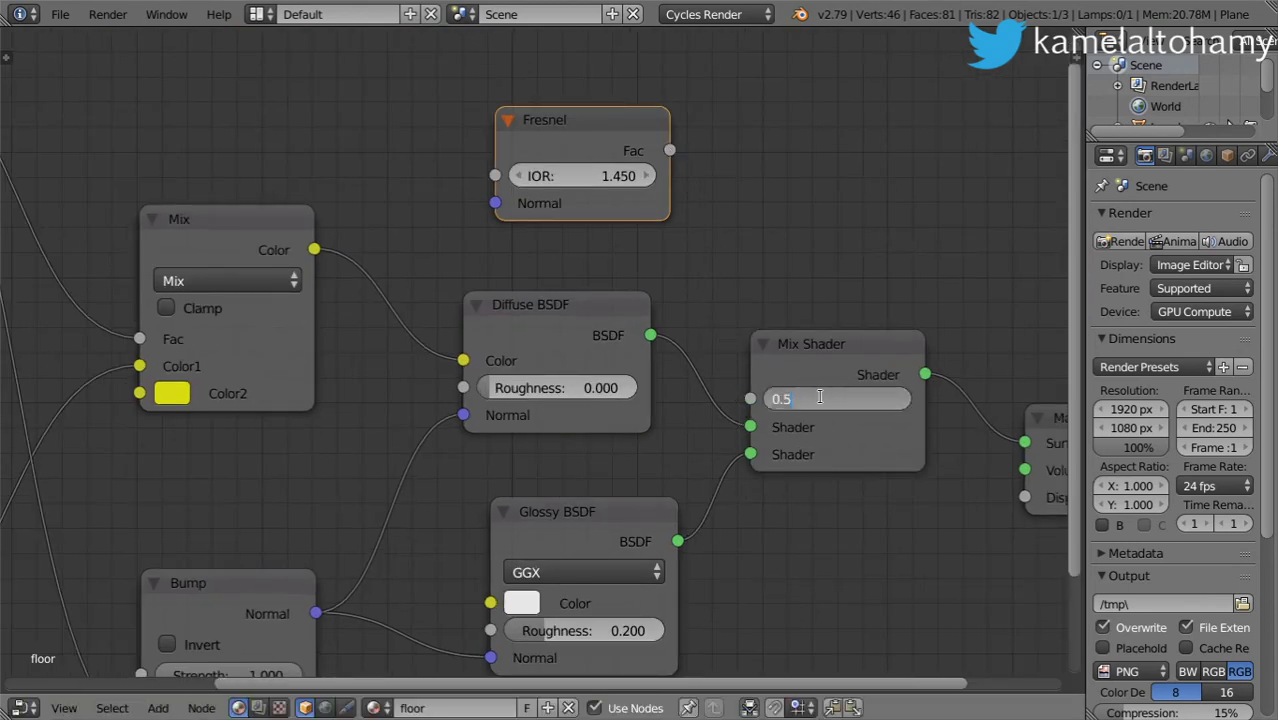
{"action": "type", "text": "0.2"}
{"action": "key", "text": "Return"}
Set the Glossy BSDF roughness to 0.03
{"action": "middle_click_drag", "start_coordinate": [733, 517], "coordinate": [675, 500]}
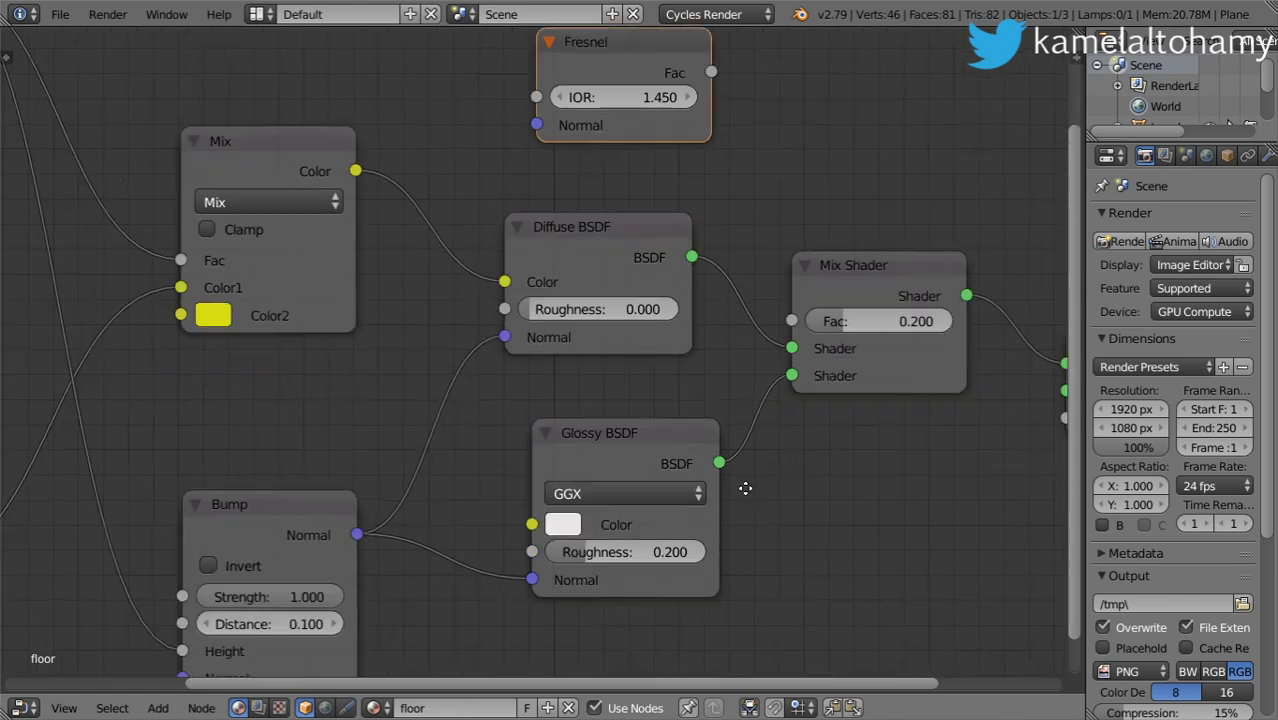
{"action": "left_click", "coordinate": [675, 500]}
{"action": "type", "text": ".0"}
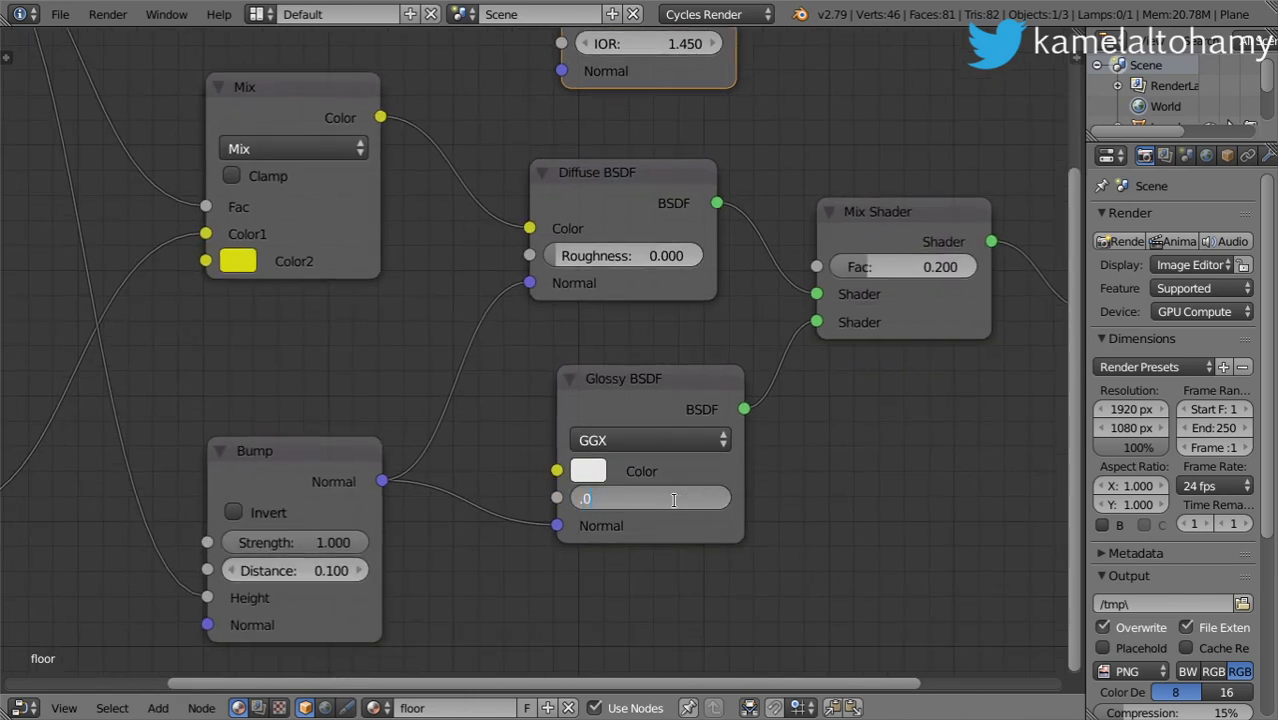
{"action": "type", "text": "3"}
{"action": "key", "text": "Return"}
Turn on Invert in the Bump node and preview it in the 3D view
{"action": "middle_click_drag", "start_coordinate": [659, 534], "coordinate": [584, 541]}
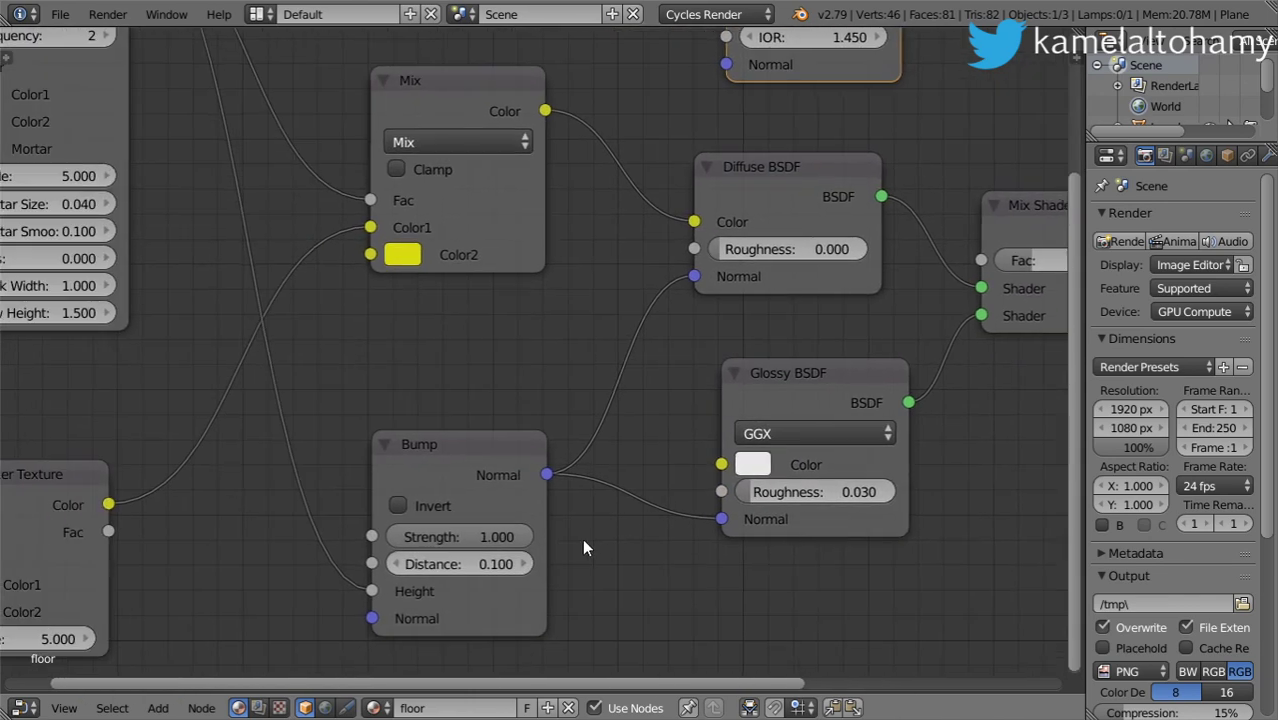
{"action": "left_click_drag", "start_coordinate": [506, 527], "coordinate": [465, 509]}
{"action": "left_click", "coordinate": [399, 505]}
{"action": "left_click", "coordinate": [20, 708]}
{"action": "left_click", "coordinate": [75, 678]}
Set the Brick Texture Row Height to 1
{"action": "middle_click_drag", "start_coordinate": [282, 352], "coordinate": [607, 508]}
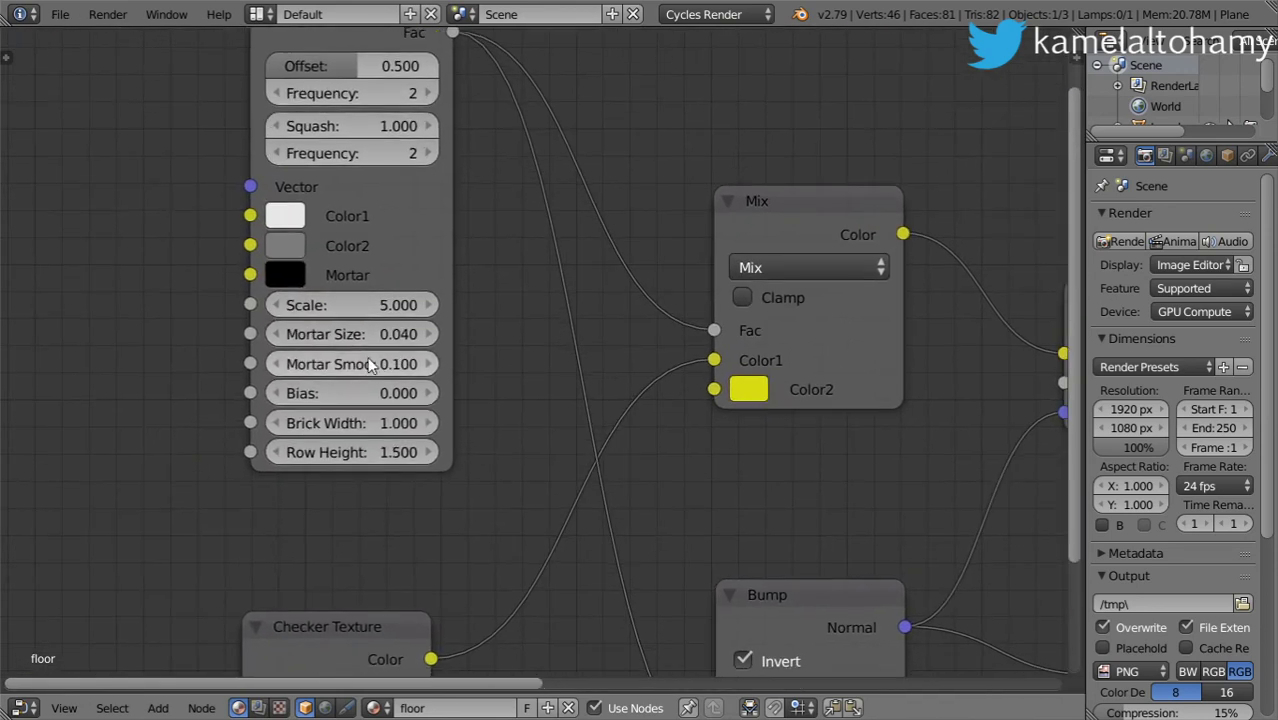
{"action": "mouse_move", "coordinate": [533, 425]}
{"action": "middle_mouse_down"}
{"action": "mouse_move", "coordinate": [567, 262]}
{"action": "mouse_move", "coordinate": [574, 442]}
{"action": "middle_mouse_up"}
{"action": "left_click", "coordinate": [409, 448]}
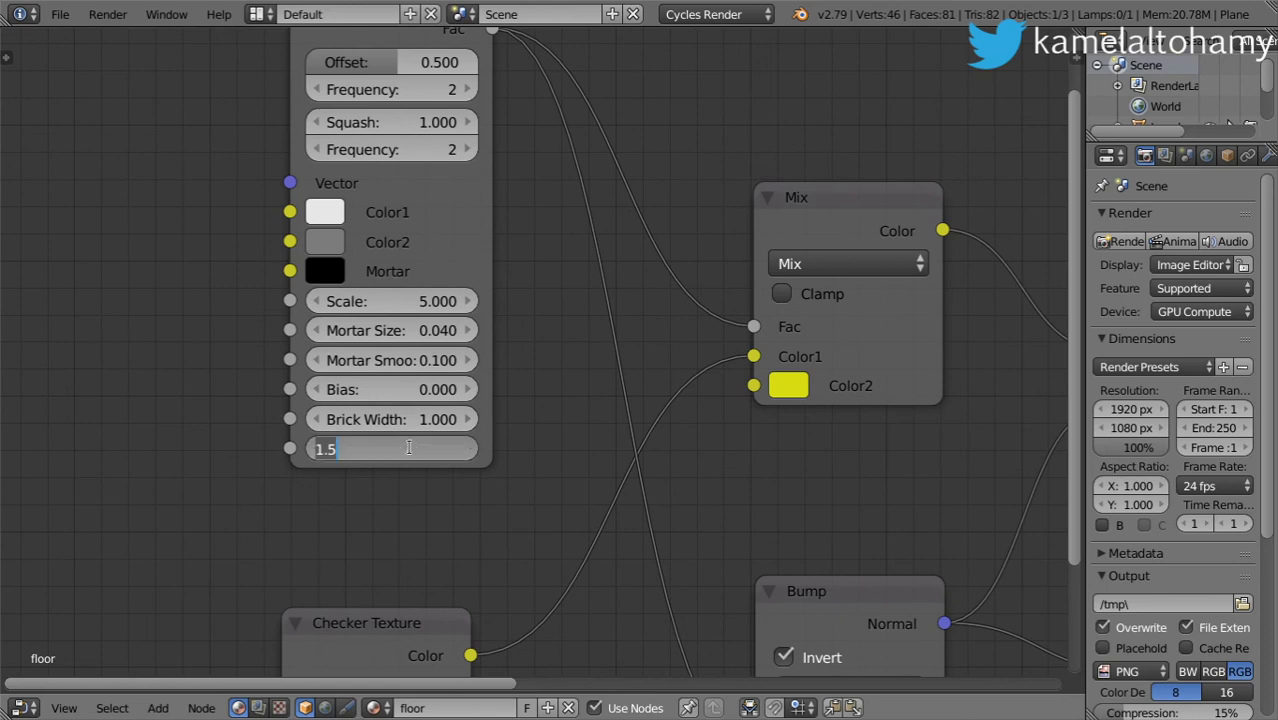
{"action": "key", "text": "BackSpace"}
{"action": "type", "text": "1"}
{"action": "key", "text": "Return"}
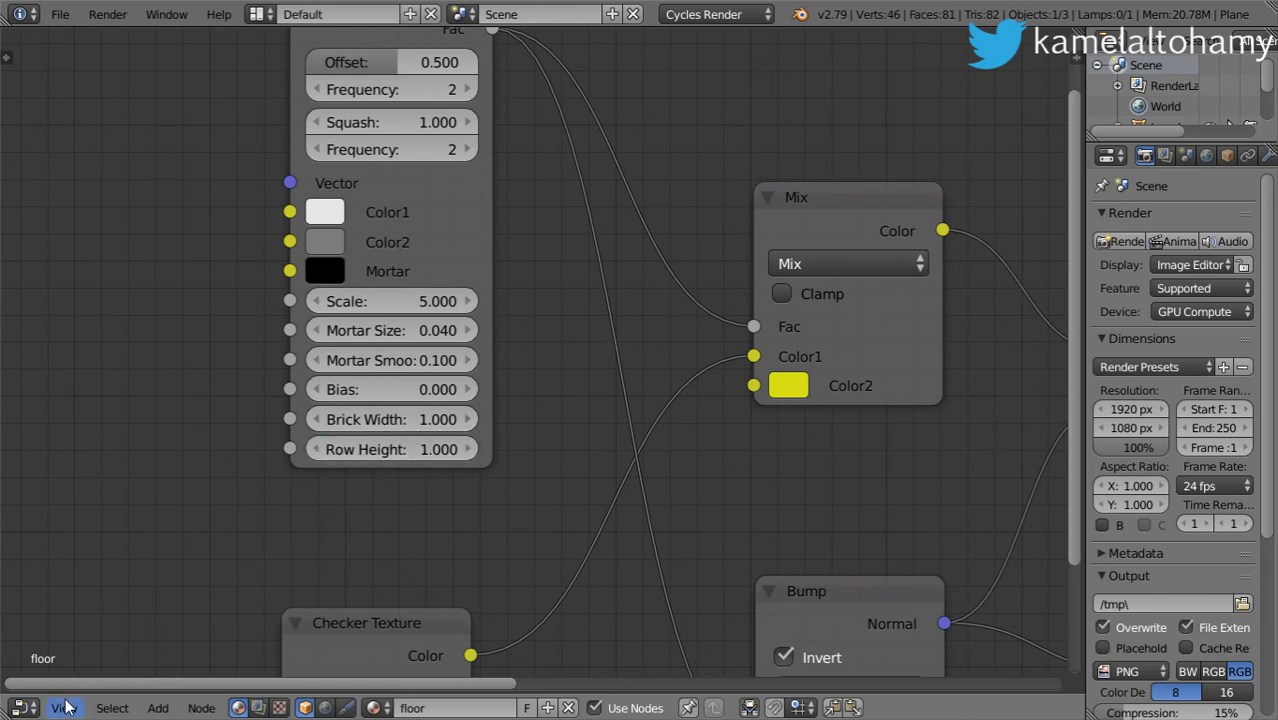
Return to the rendered 3D view and orbit from top to low oblique over the checker-brick floor
{"action": "left_click", "coordinate": [25, 707]}
{"action": "left_click", "coordinate": [50, 686]}
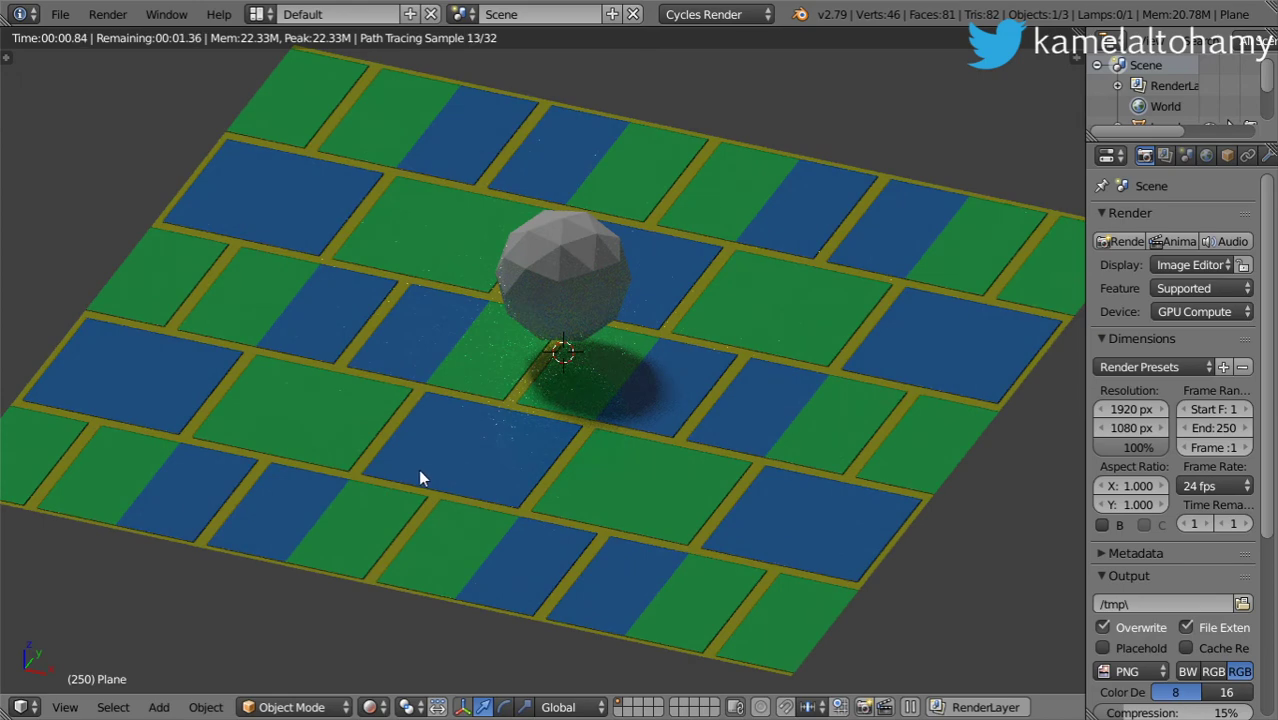
{"action": "mouse_move", "coordinate": [418, 479]}
{"action": "middle_mouse_down"}
{"action": "mouse_move", "coordinate": [620, 436]}
{"action": "mouse_move", "coordinate": [494, 529]}
{"action": "middle_mouse_up"}
{"action": "scroll", "coordinate": [584, 547], "scroll_direction": "down", "scroll_amount": 2}
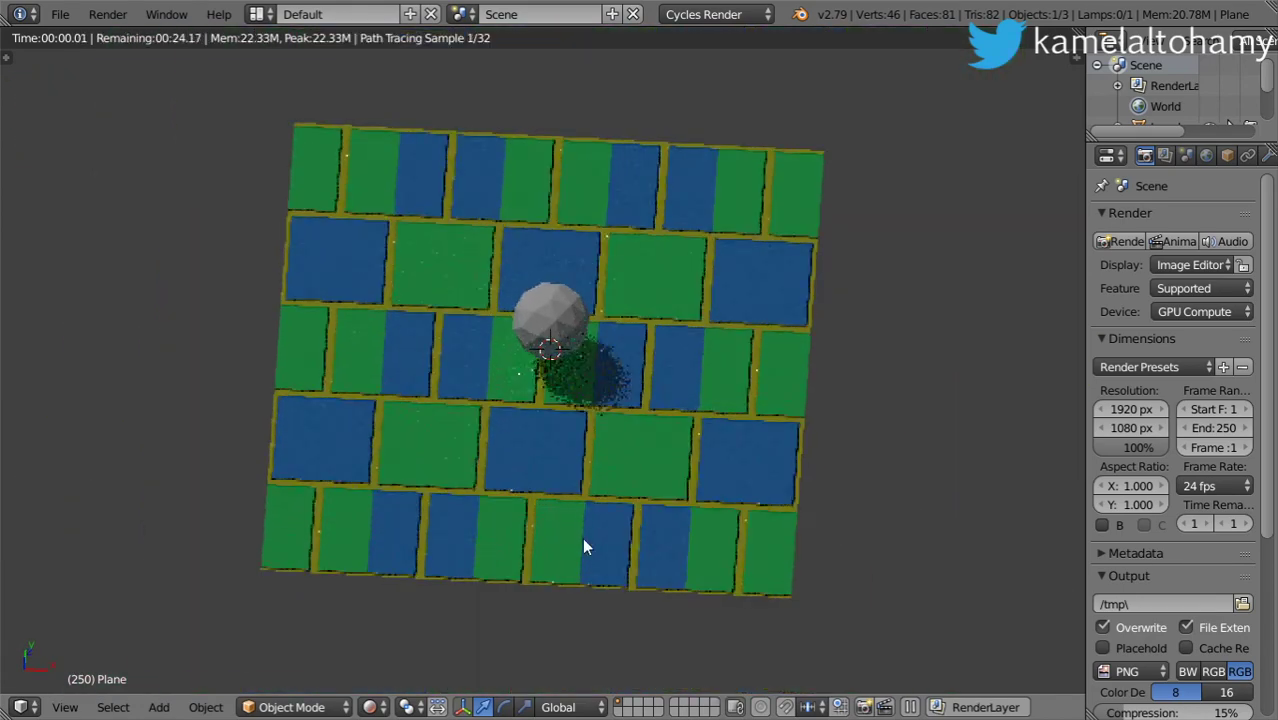
{"action": "mouse_move", "coordinate": [628, 517]}
{"action": "middle_mouse_down"}
{"action": "mouse_move", "coordinate": [520, 428]}
{"action": "mouse_move", "coordinate": [552, 418]}
{"action": "middle_mouse_up"}
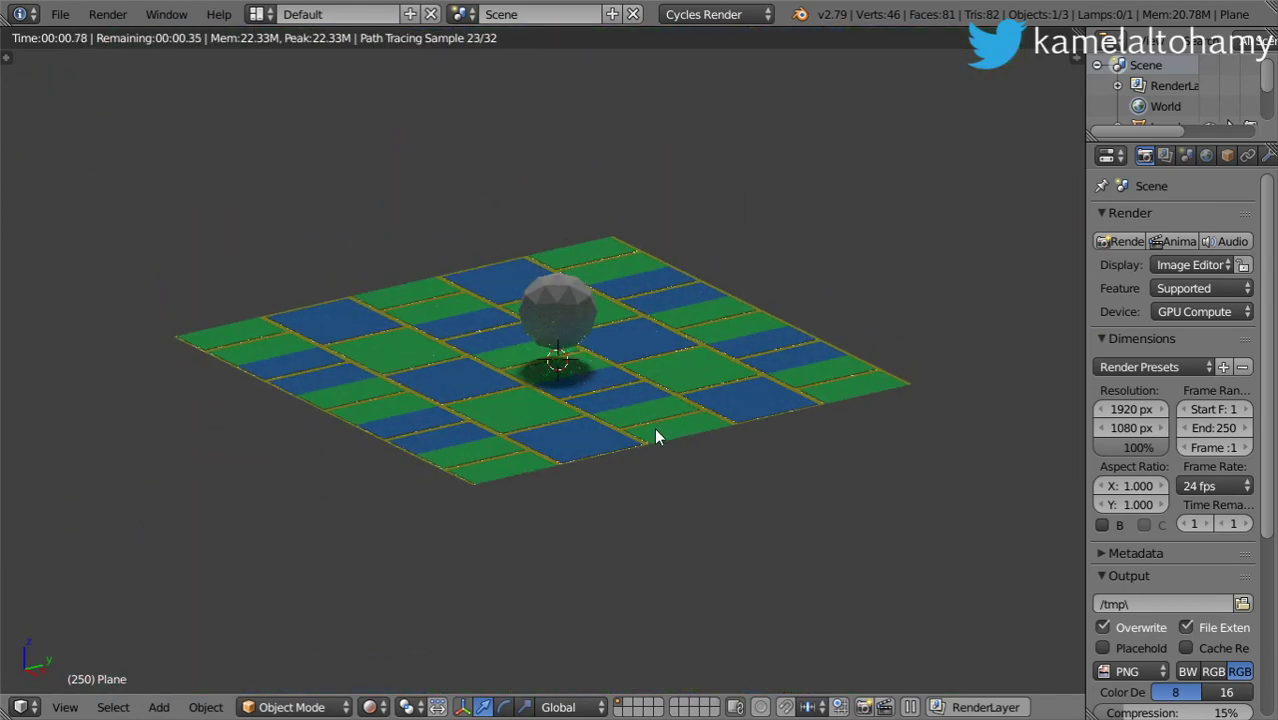